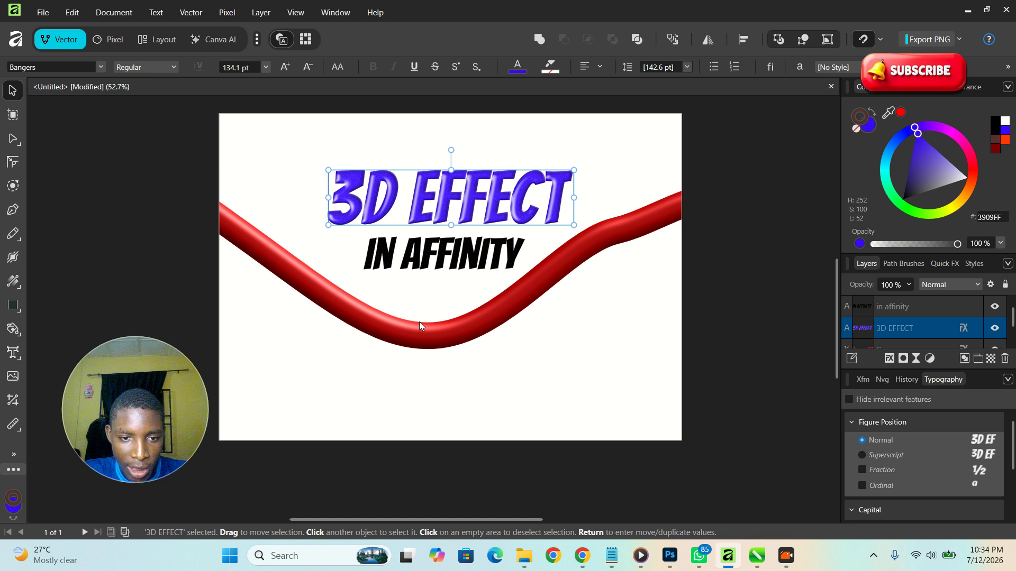
Step: Create a new landscape A4 document, 297 by 210 mm at 300 DPI
left_click(495, 377)
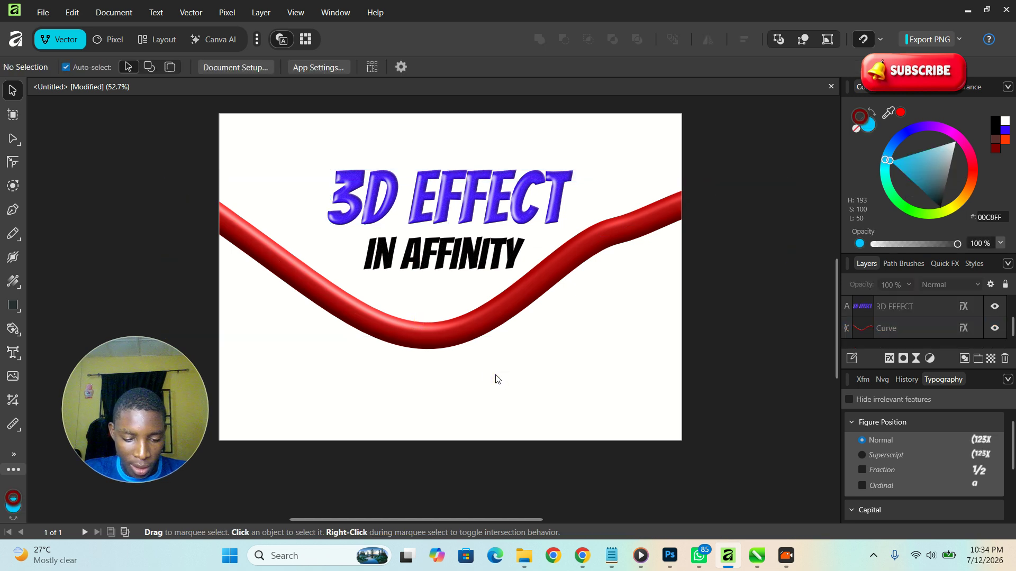
key("ctrl+n")
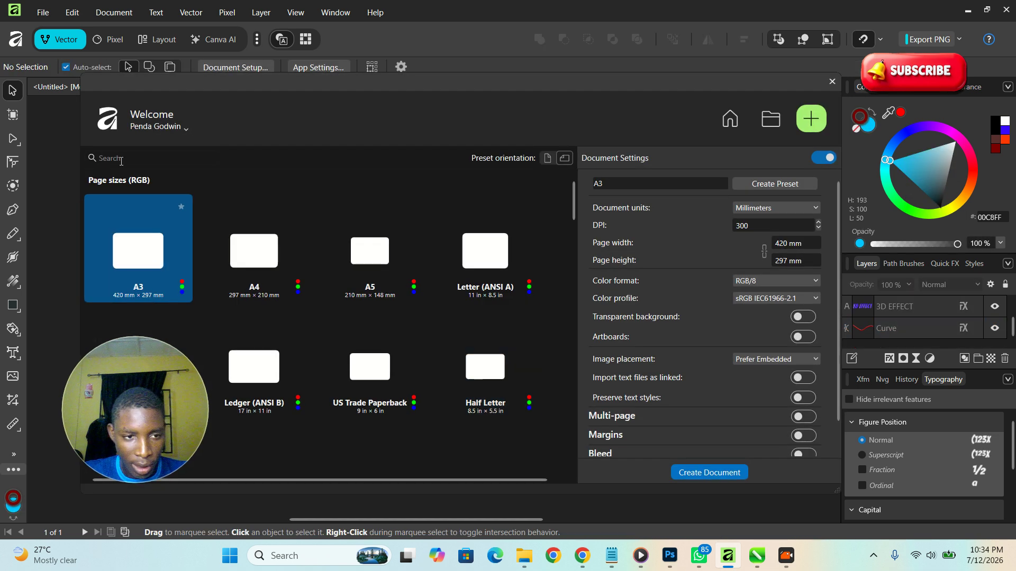
left_click(263, 273)
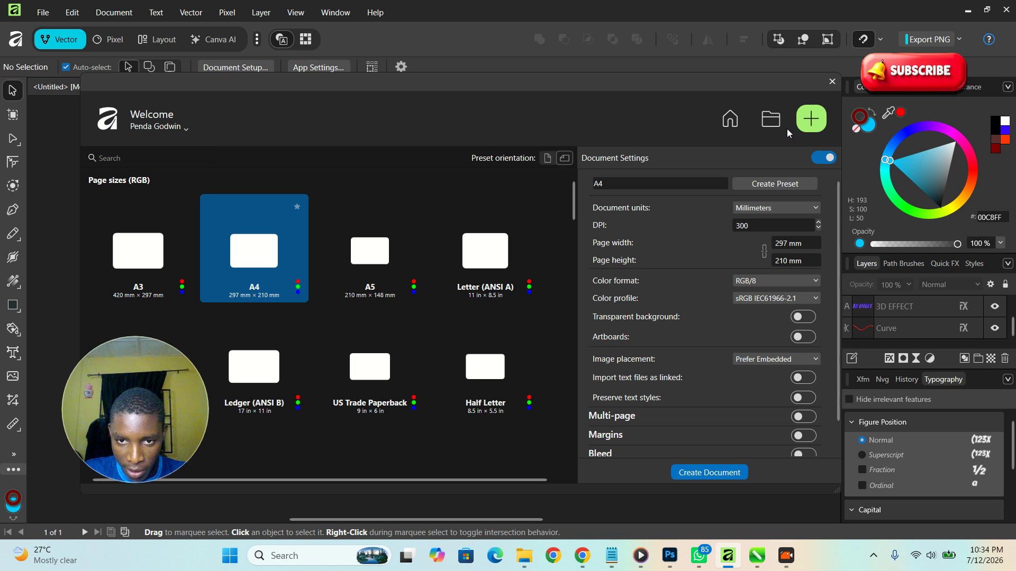
key("Return")
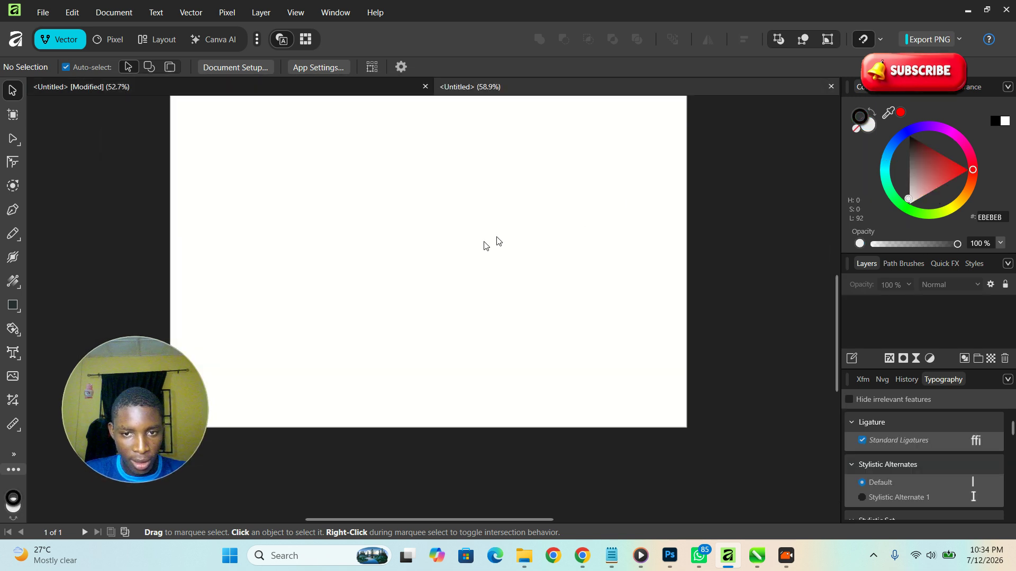
Step: Draw a smooth wavy curve with the Pen tool from the page's left edge to near its right edge
key("z")
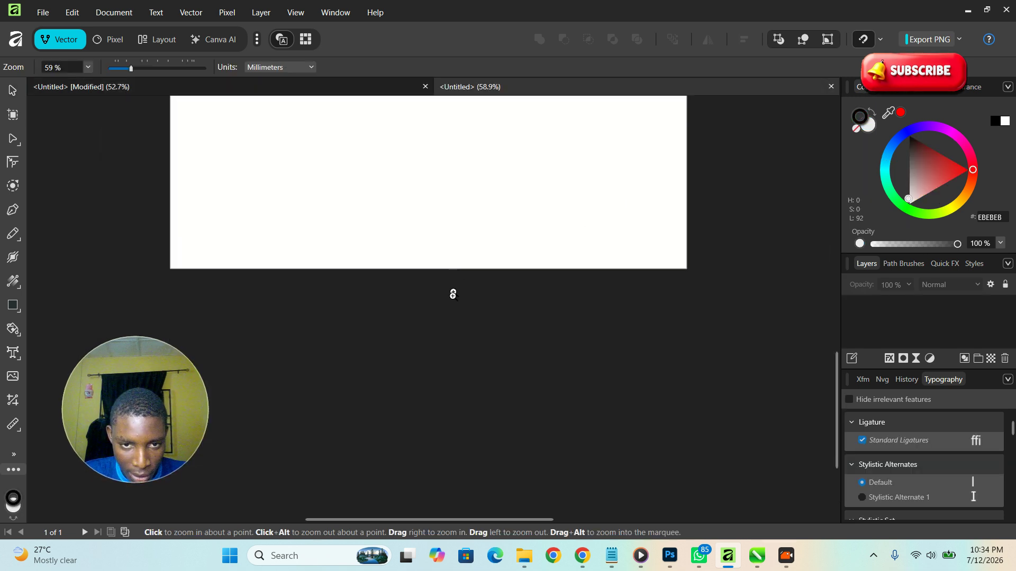
scroll(453, 292, "down", 3)
scroll(456, 159, "up", 3)
scroll(463, 239, "up", 2)
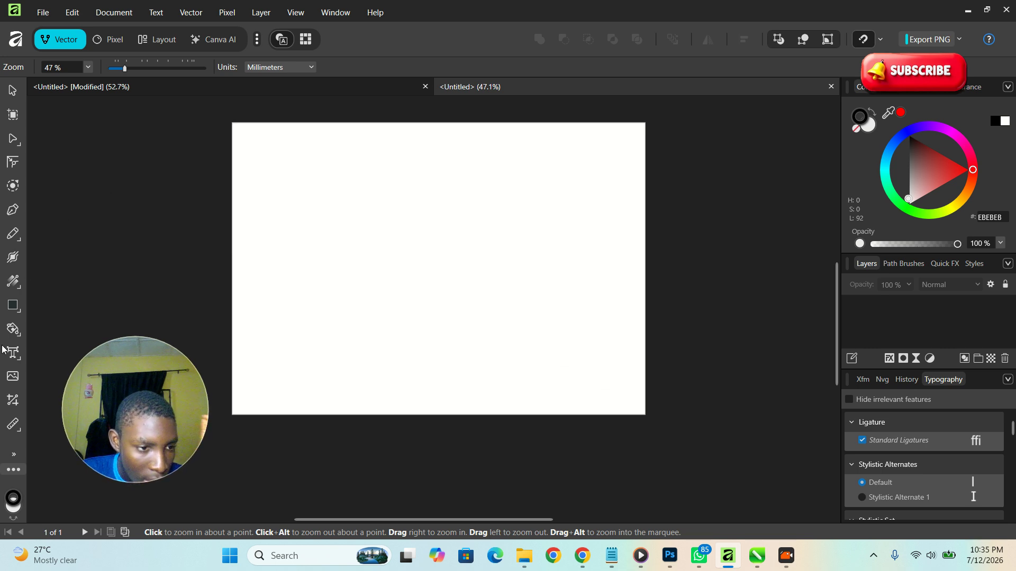
left_click(11, 211)
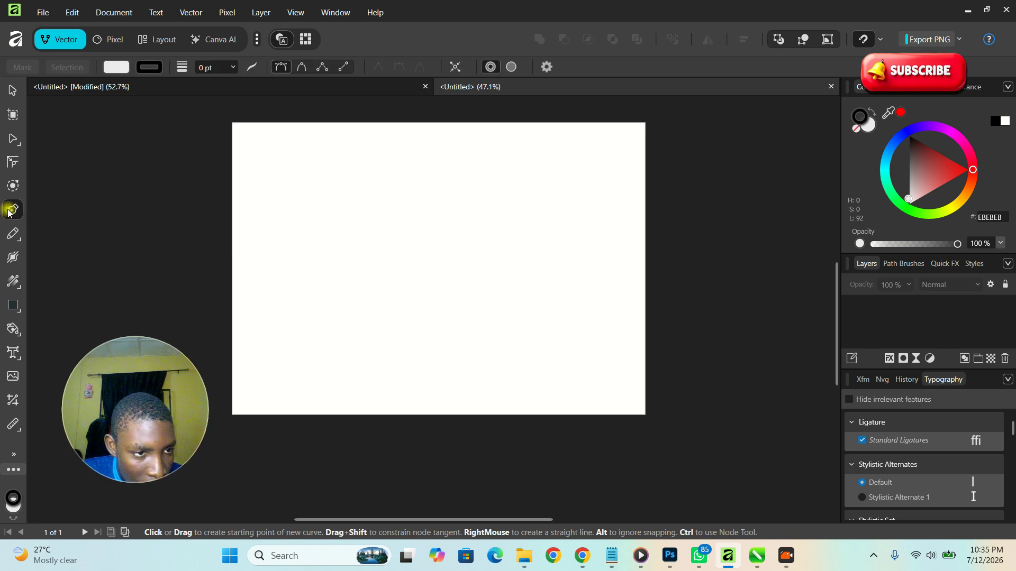
left_click_drag(226, 231, 416, 244)
left_click_drag(490, 240, 554, 281)
left_click_drag(619, 285, 689, 253)
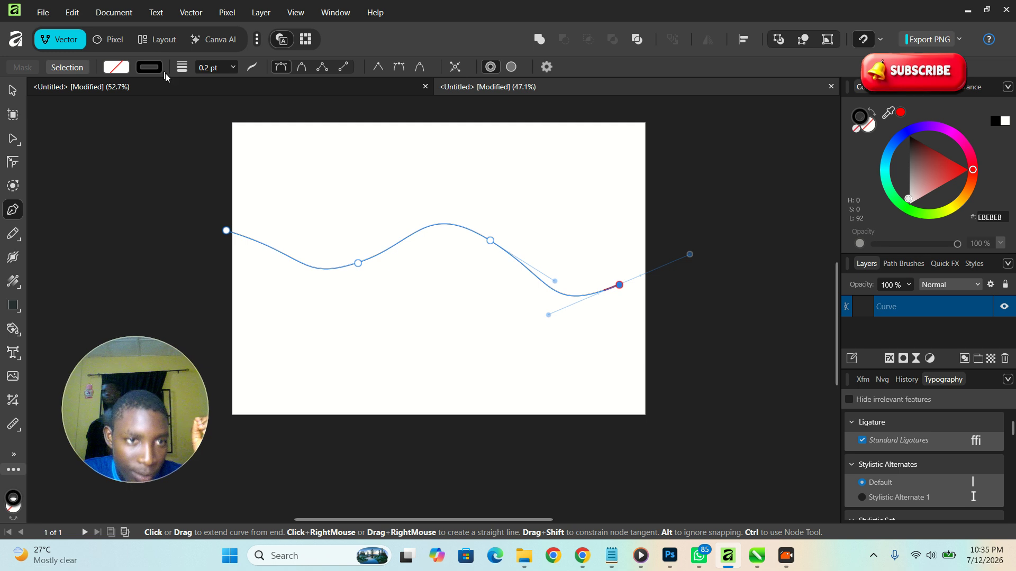
Step: Set the curve's stroke width to 100 pt
left_click(148, 67)
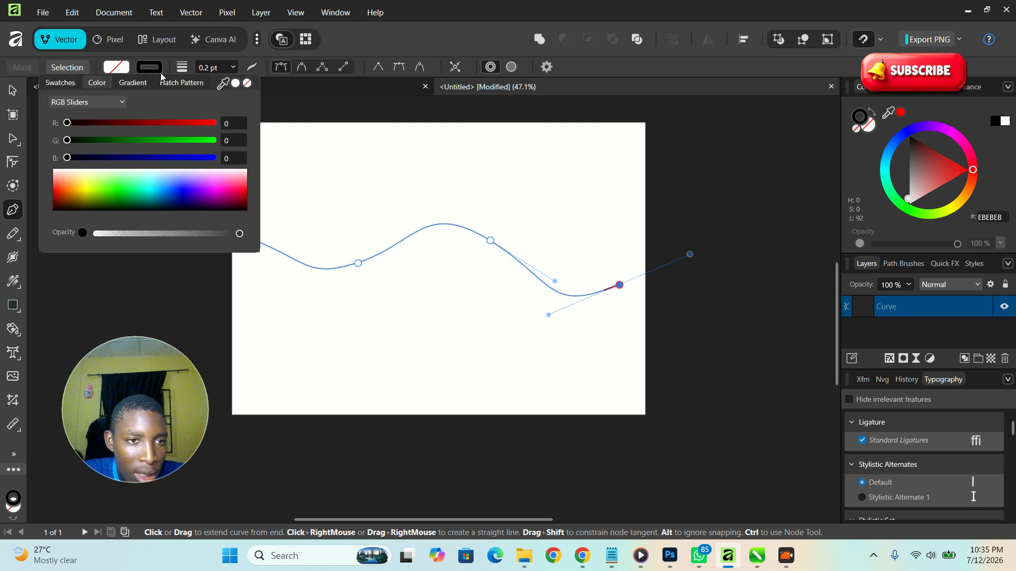
left_click(233, 68)
left_click_drag(236, 83, 329, 88)
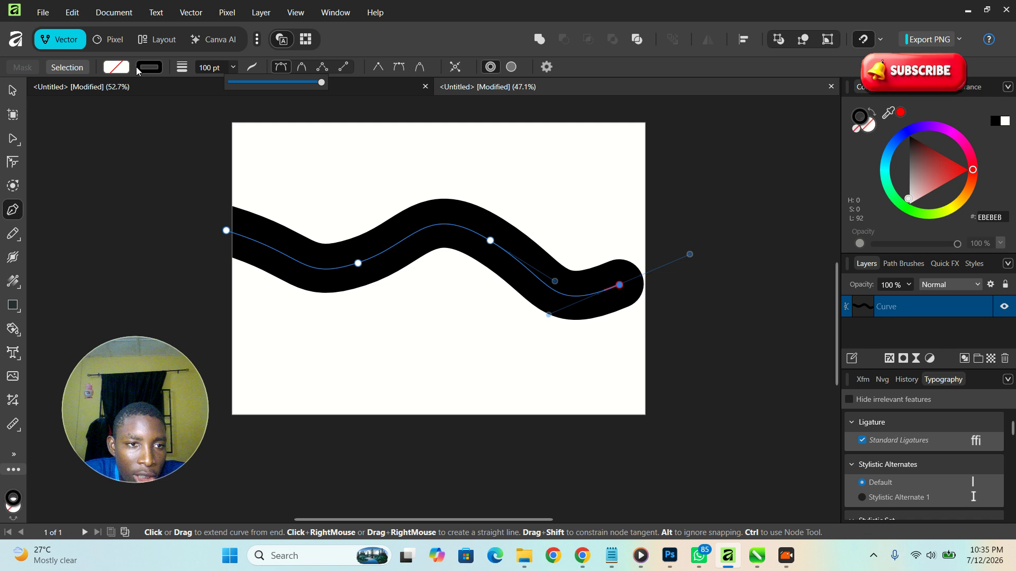
Step: Try giving the curve a black fill
left_click(120, 68)
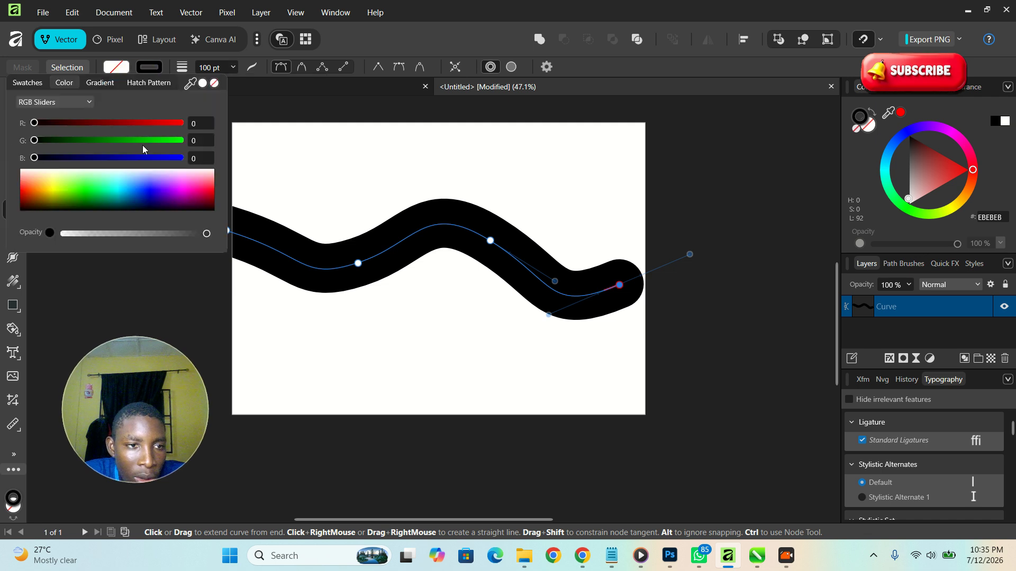
mouse_move(37, 123)
left_mouse_down()
mouse_move(135, 125)
mouse_move(33, 123)
left_mouse_up()
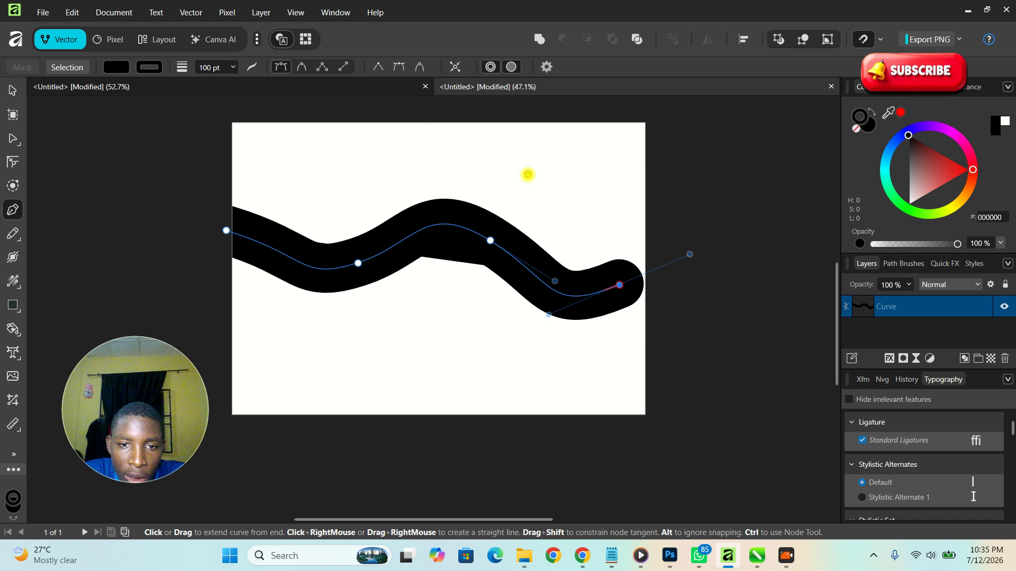
left_click(527, 174)
key("ctrl+z")
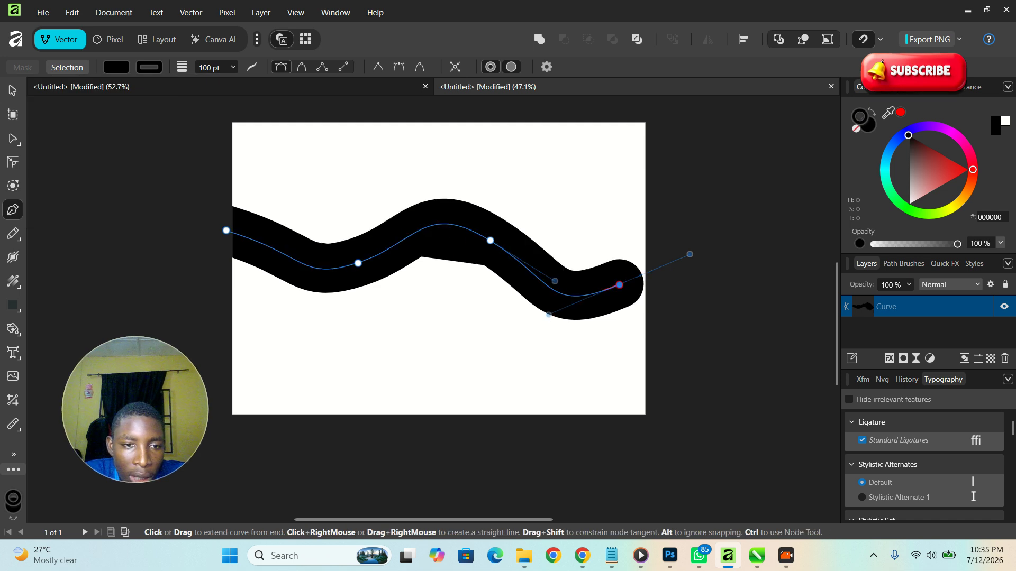
Step: Remove the fill from the curve so only its thick stroke is drawn
left_click(7, 93)
left_click(86, 168)
left_click(297, 230)
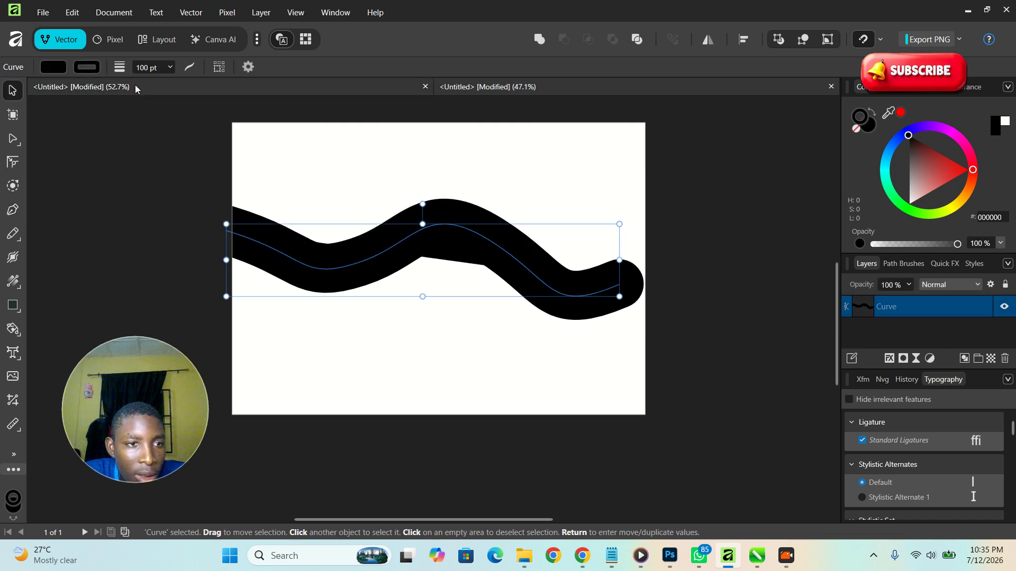
left_click(54, 67)
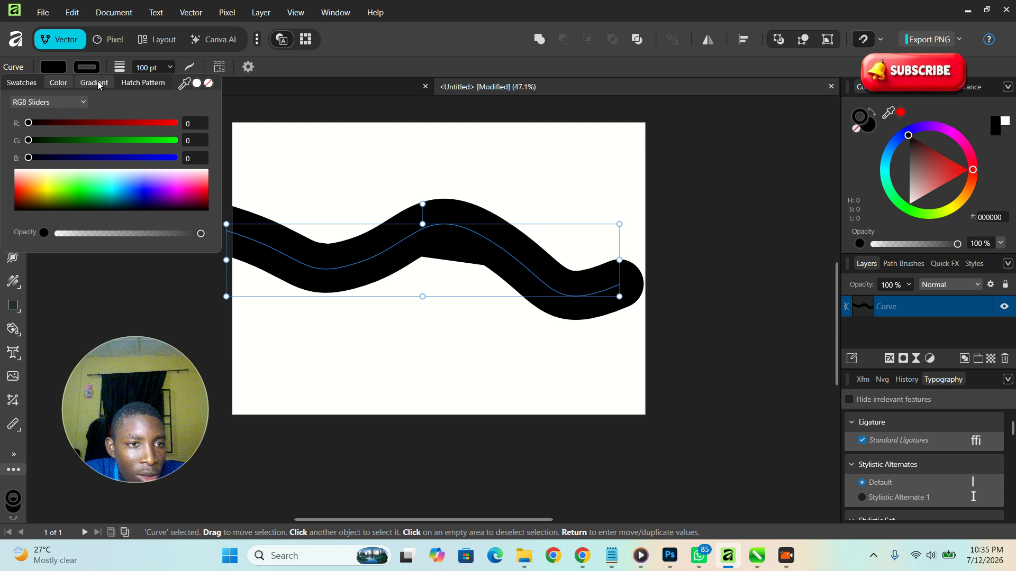
left_click(62, 68)
left_click(60, 67)
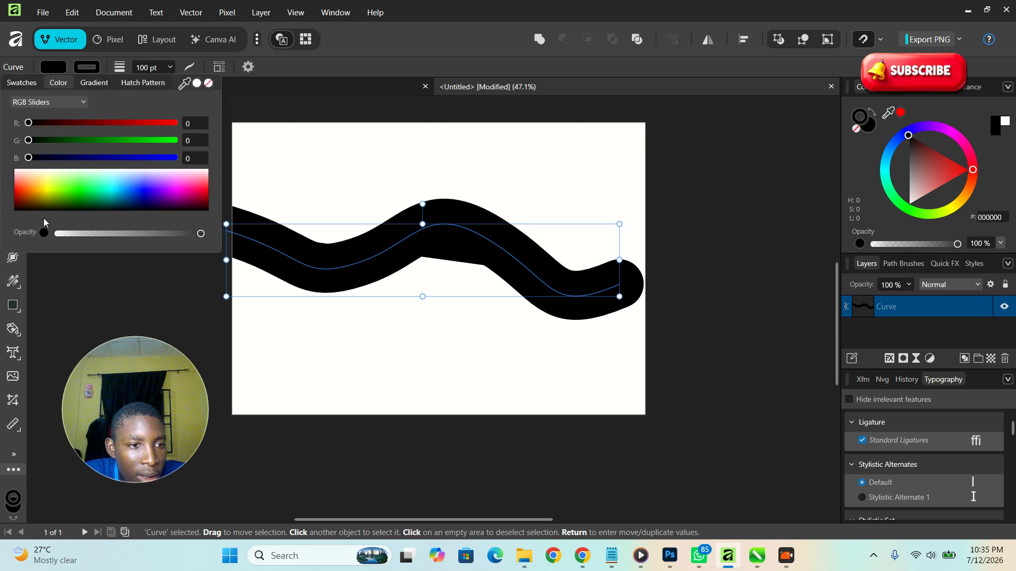
left_click_drag(30, 157, 41, 135)
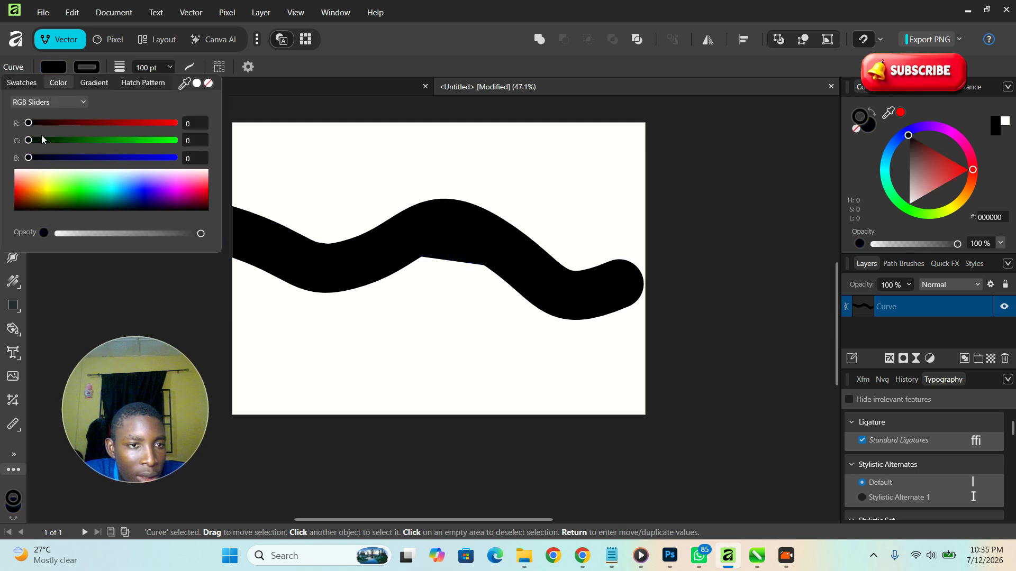
left_click(209, 83)
left_click(325, 181)
Step: Shift the curve slightly to span the page width and set its stroke colour to dark red, RGB 174, 0, 0
left_click(271, 237)
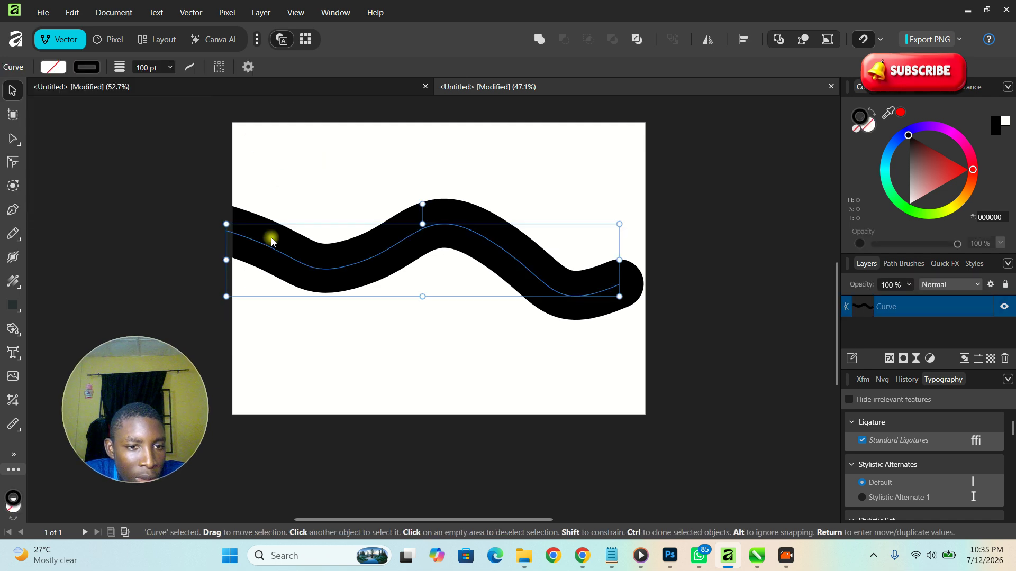
left_click_drag(282, 251, 298, 244)
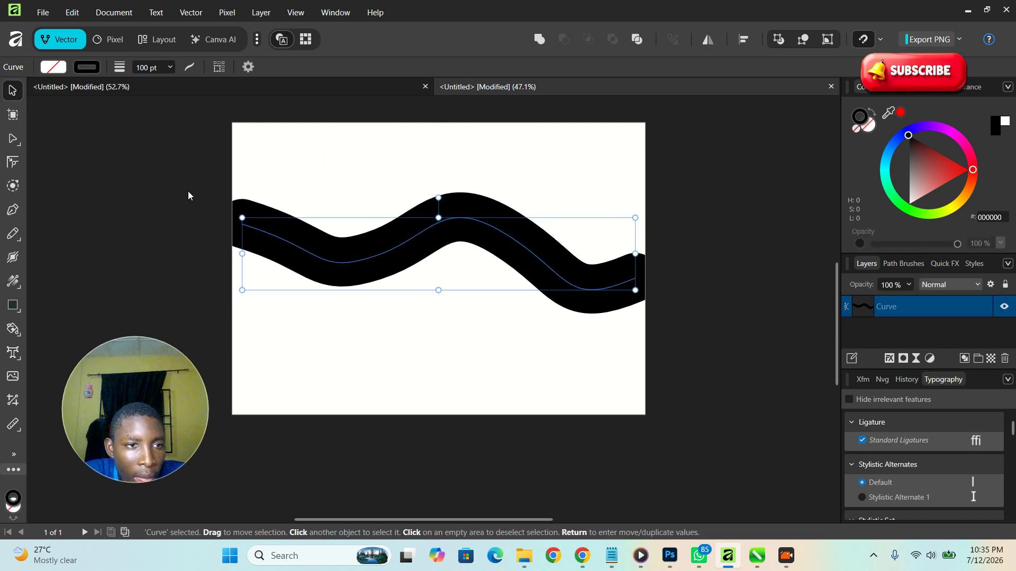
left_click(79, 67)
left_click_drag(27, 124, 127, 122)
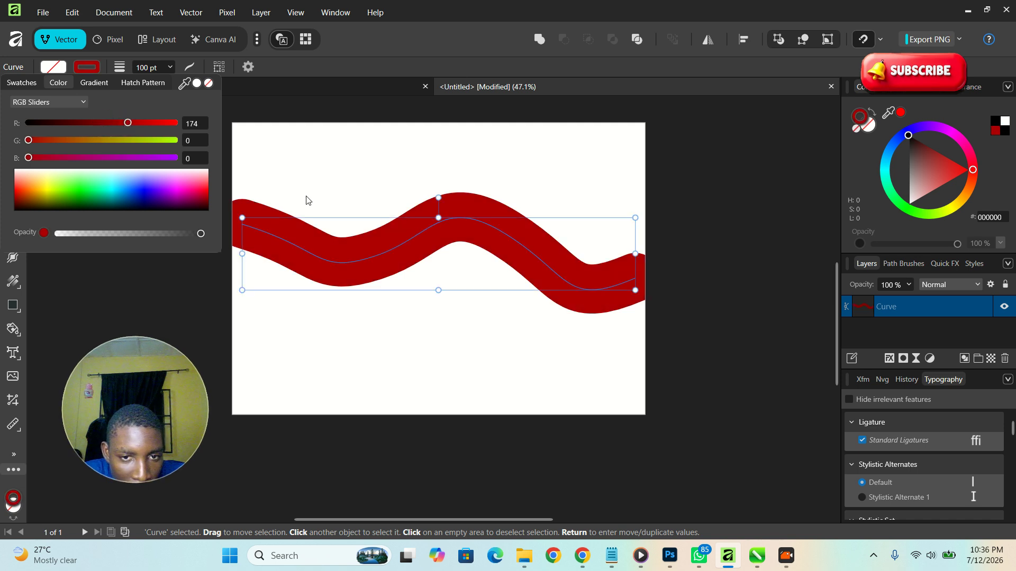
left_click(604, 280)
left_click(638, 290)
left_click(639, 291)
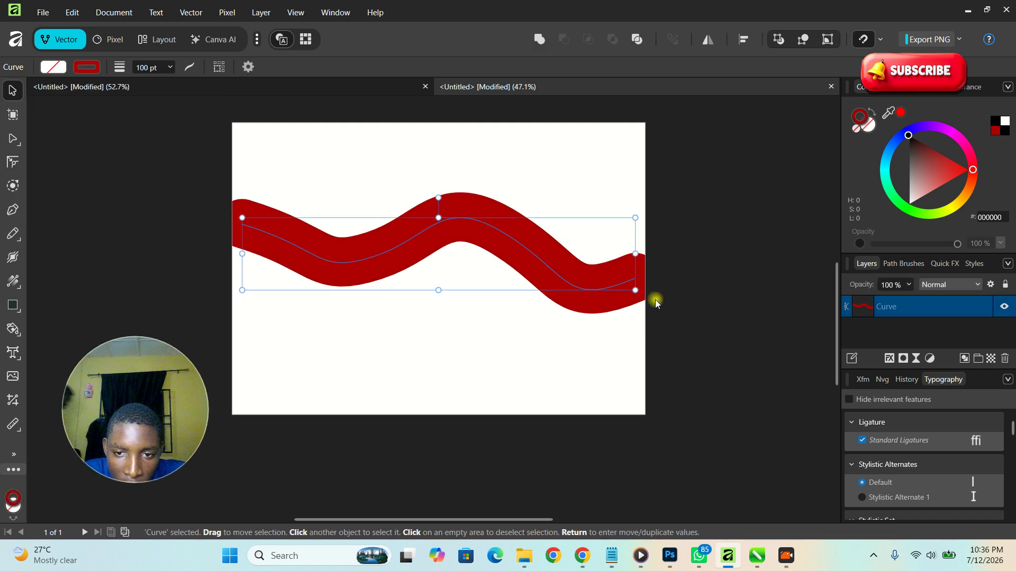
Step: Enable the 3D layer effect on the curve and add a Pillow bevel with a radius of 83.5 px
left_click(889, 359)
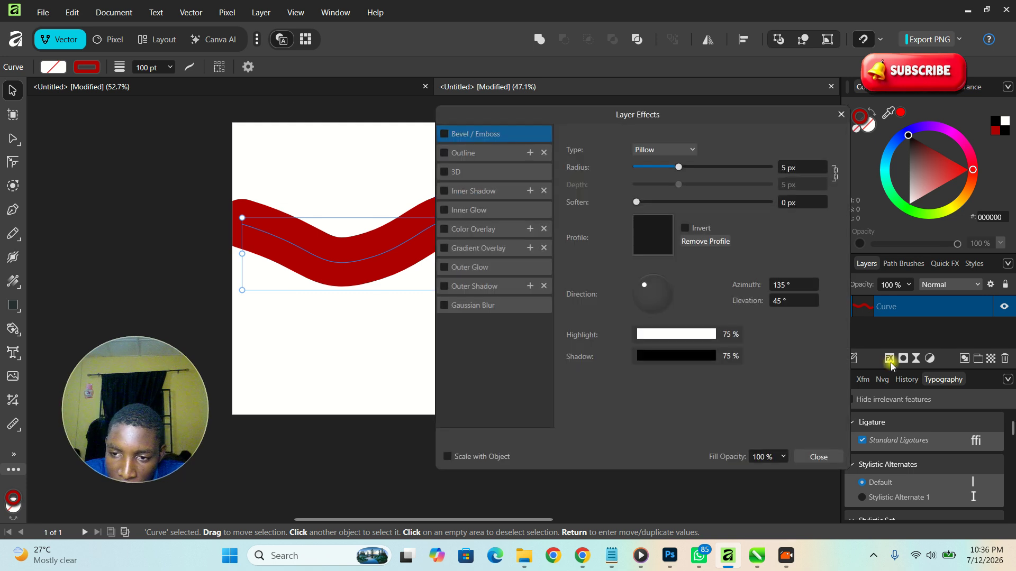
left_click(444, 172)
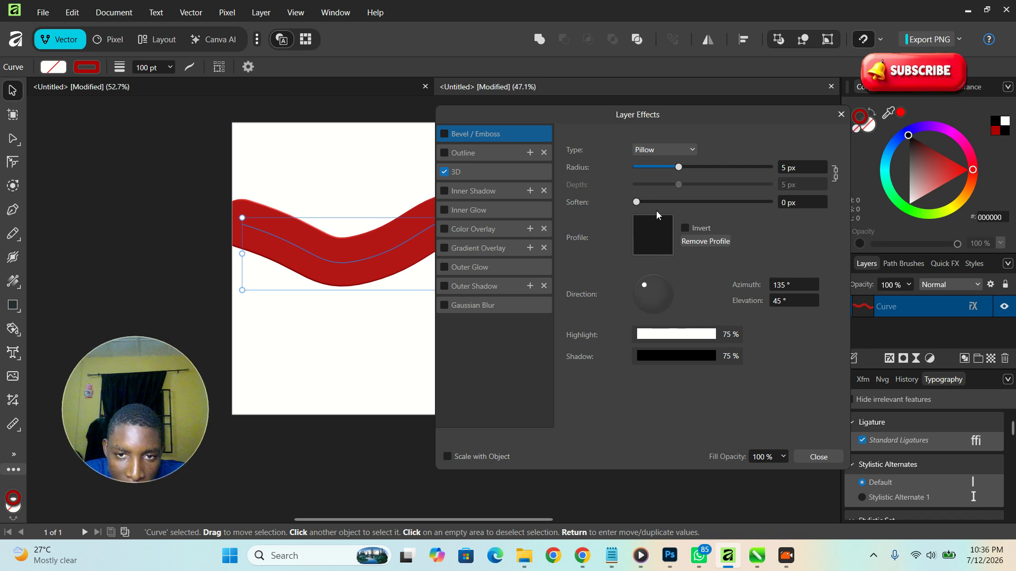
left_click_drag(679, 168, 764, 164)
left_click_drag(668, 119, 818, 142)
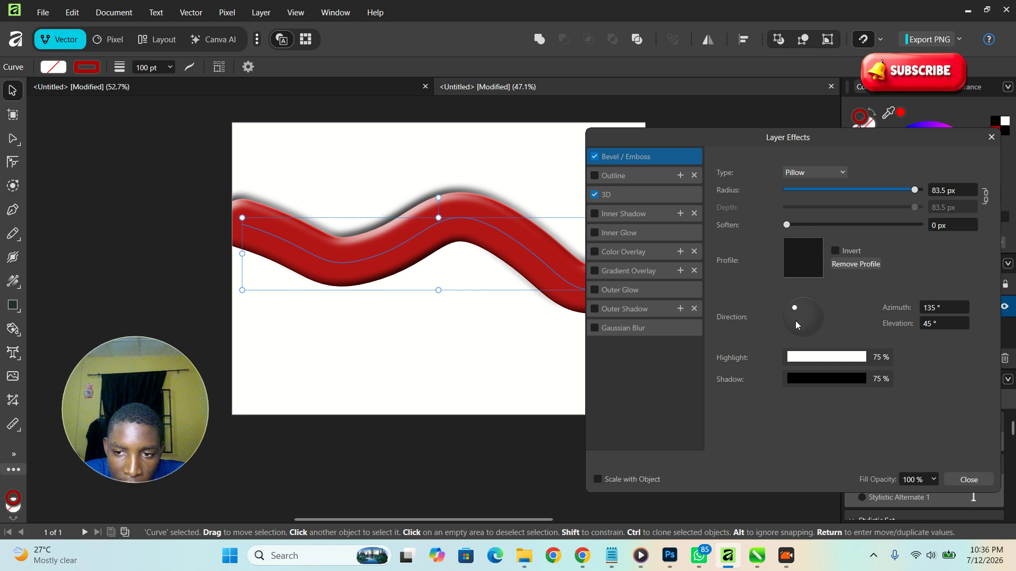
Step: Set the bevel's light direction to azimuth 98.1° and elevation 72°, with a soften of 13.9 px and radius of 100 px
mouse_move(795, 308)
left_mouse_down()
mouse_move(808, 319)
mouse_move(780, 313)
mouse_move(802, 312)
left_mouse_up()
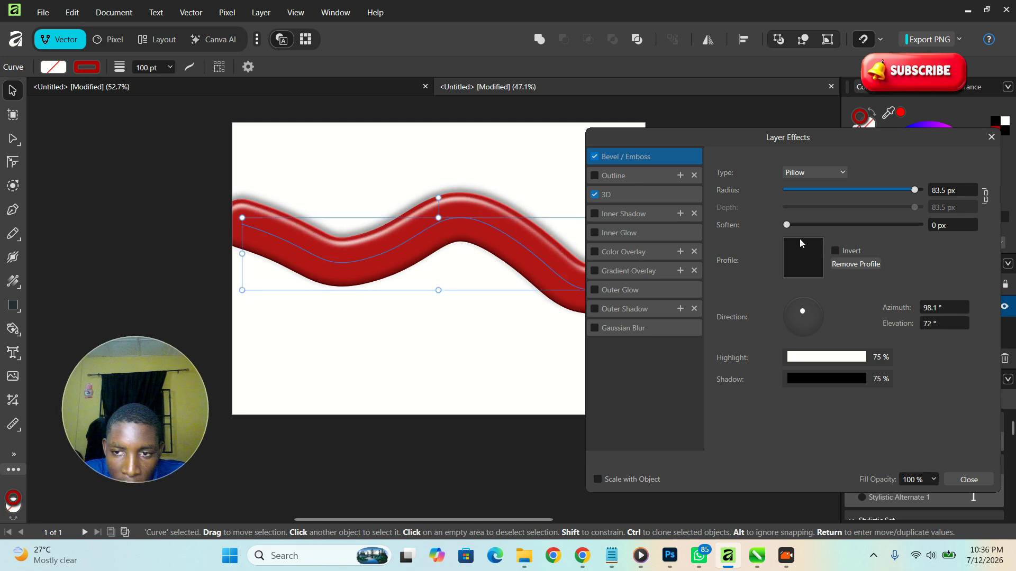
left_click_drag(786, 225, 744, 236)
left_click(878, 225)
left_click_drag(914, 192, 963, 194)
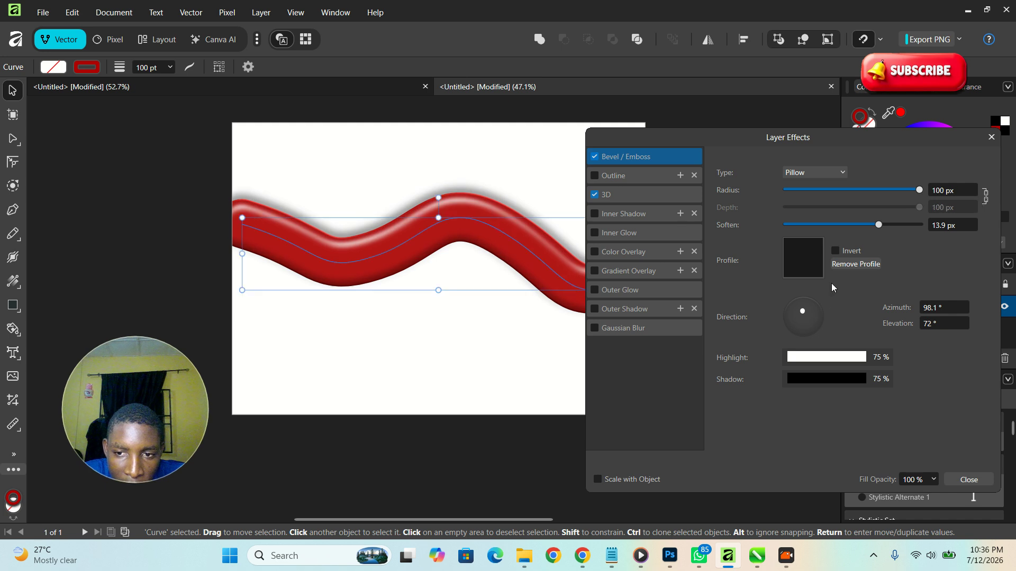
Step: Invert the curve's bevel profile and move the curve to the upper part of the page
left_click(836, 251)
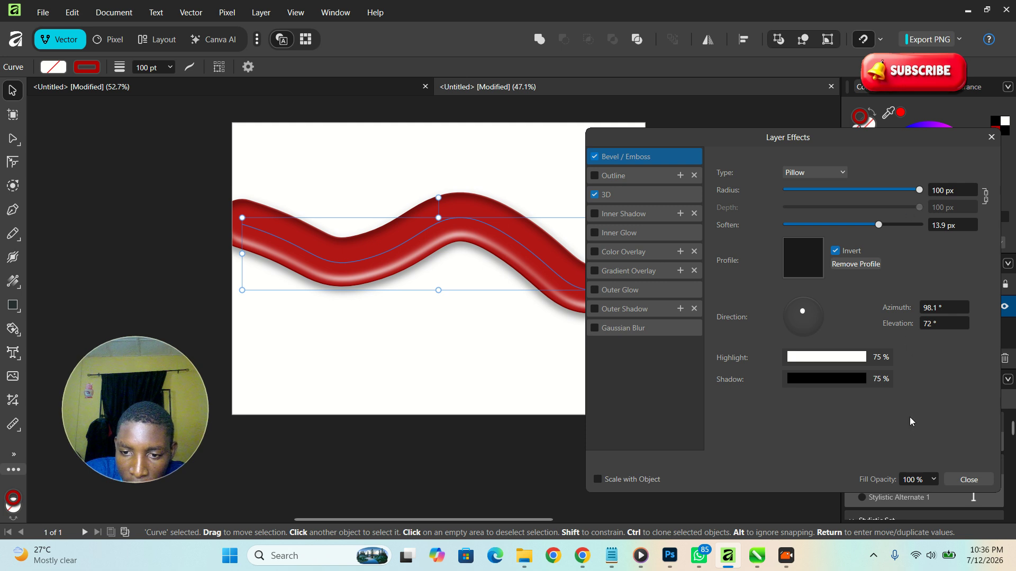
left_click_drag(781, 134, 676, 113)
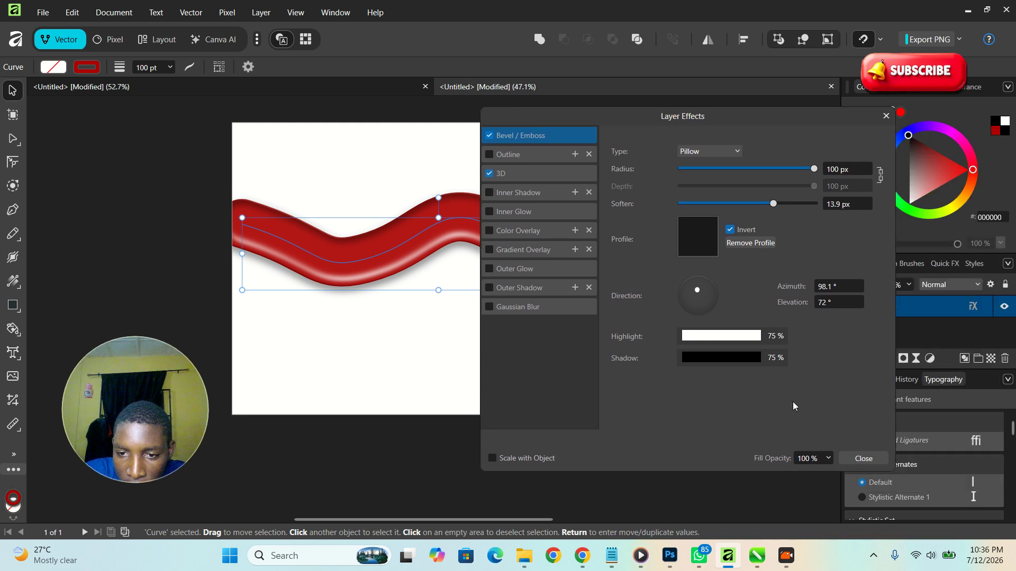
left_click(866, 460)
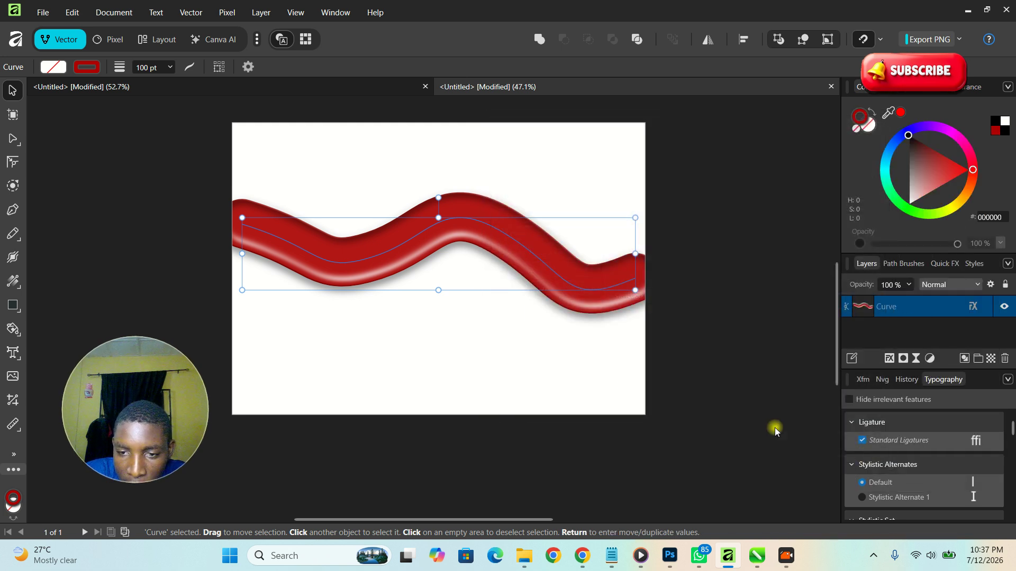
left_click(504, 335)
left_click_drag(457, 231, 445, 183)
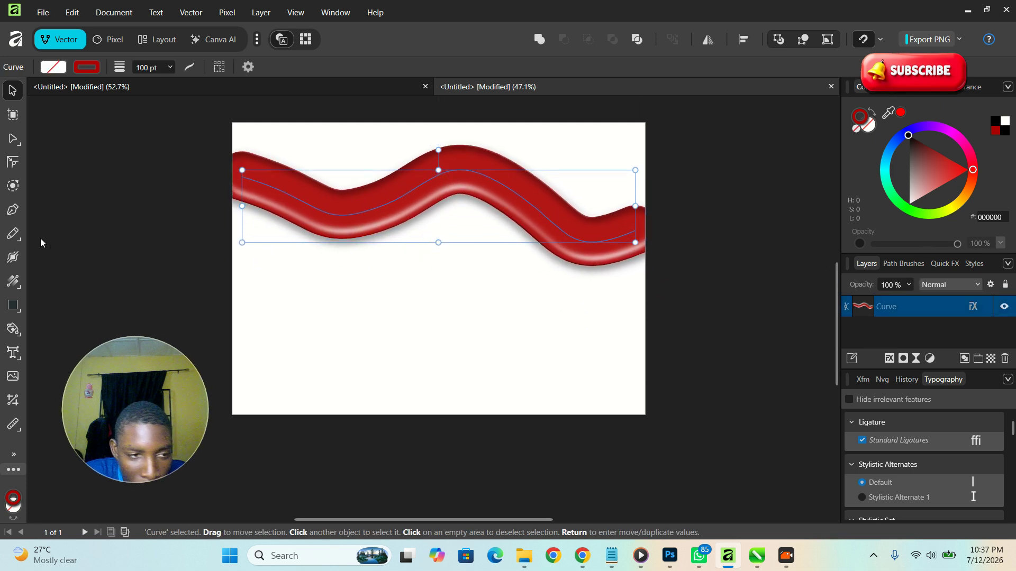
Step: Add the art text "3d effect" in the empty area below the curve
left_click(13, 352)
left_click_drag(317, 311, 316, 337)
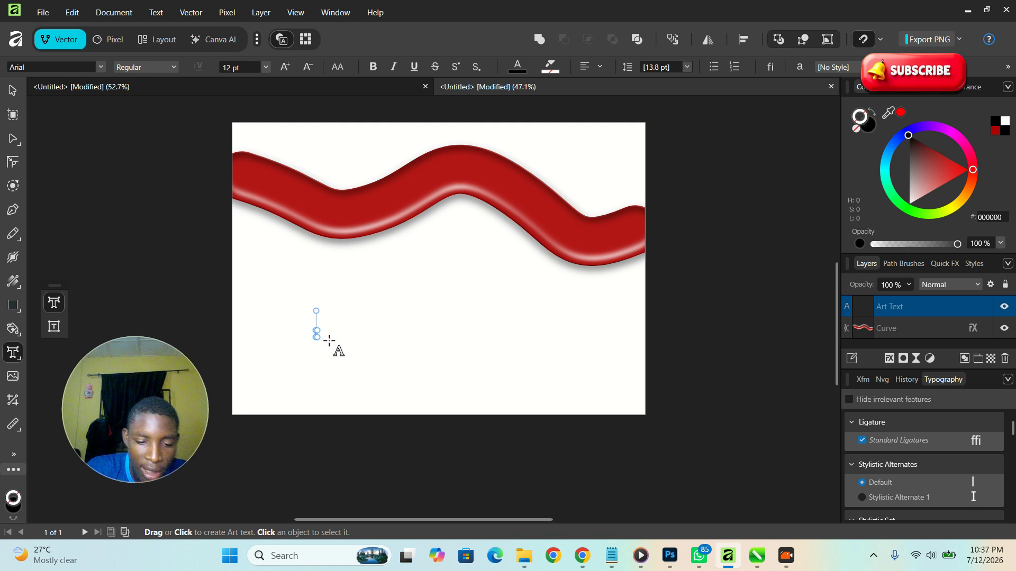
type("3d")
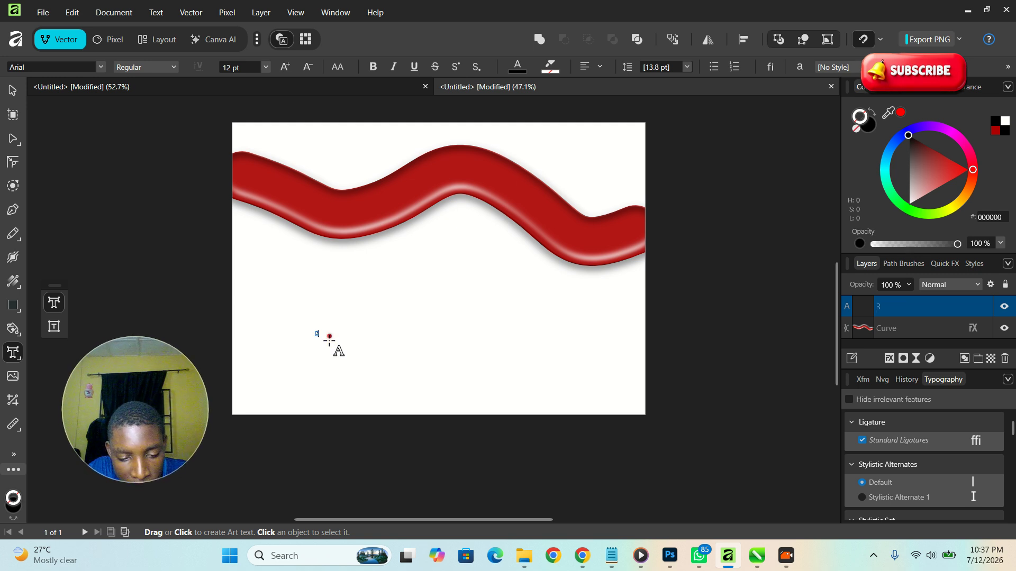
key("Escape")
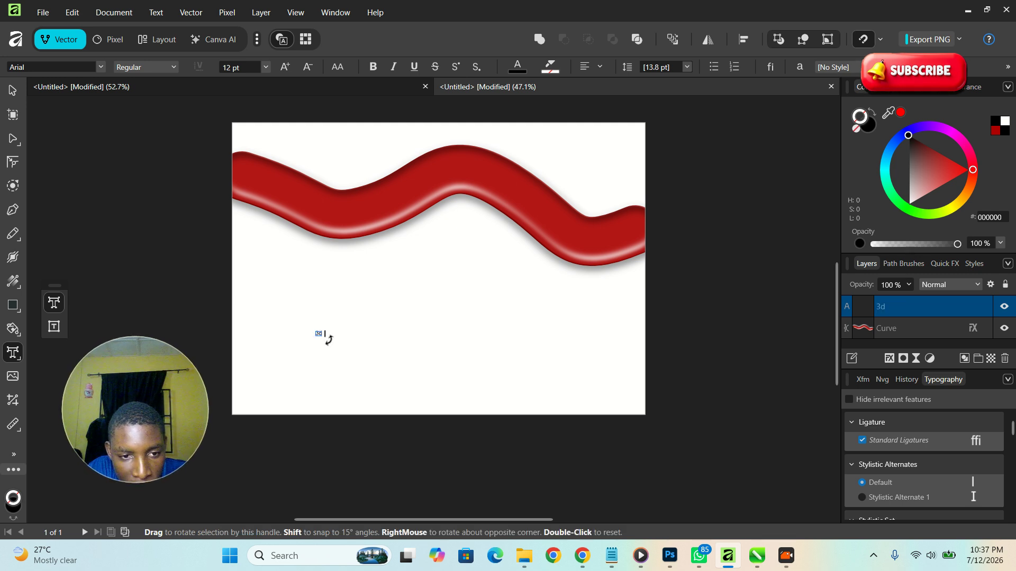
type("t")
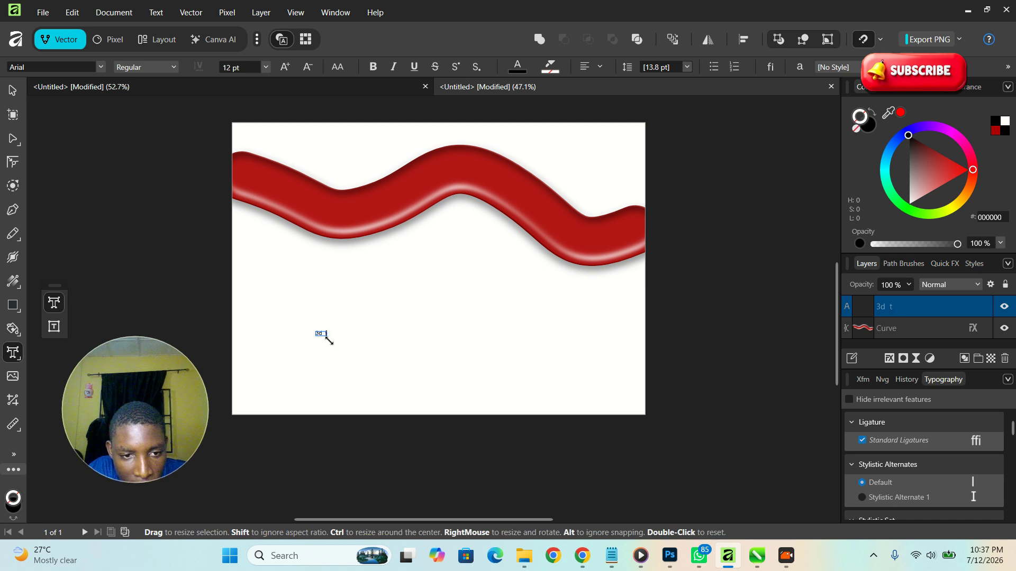
type("ffec")
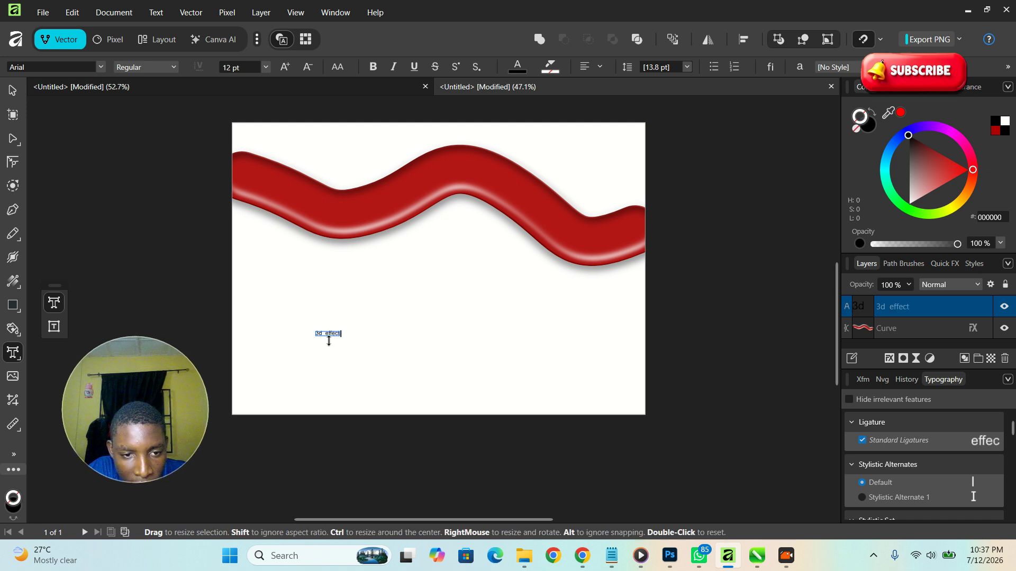
Step: Enlarge the "3d effect" text to about 145 pt and position it in the empty area below the curve
key("Escape")
left_click(16, 86)
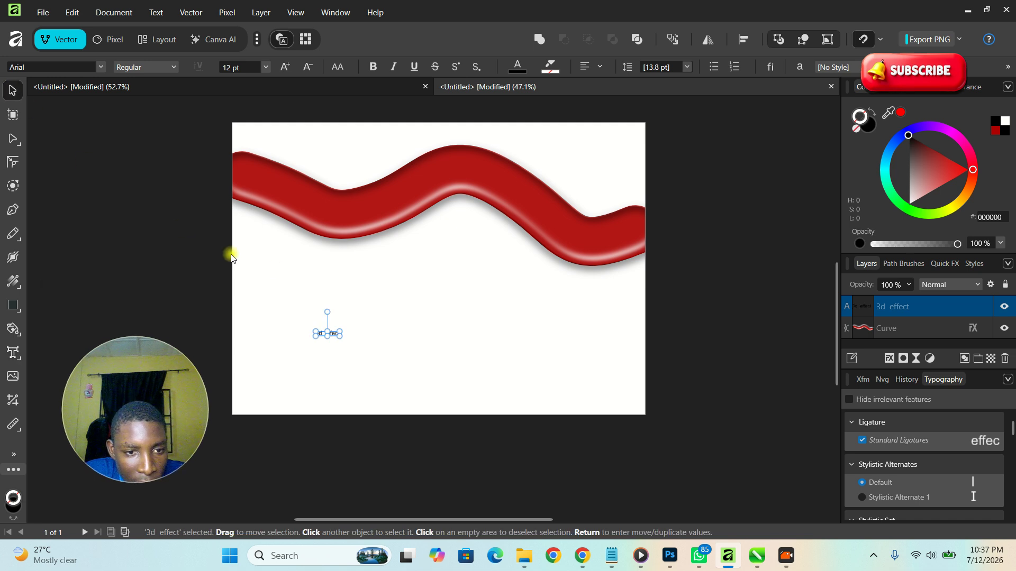
left_click_drag(343, 329, 607, 285)
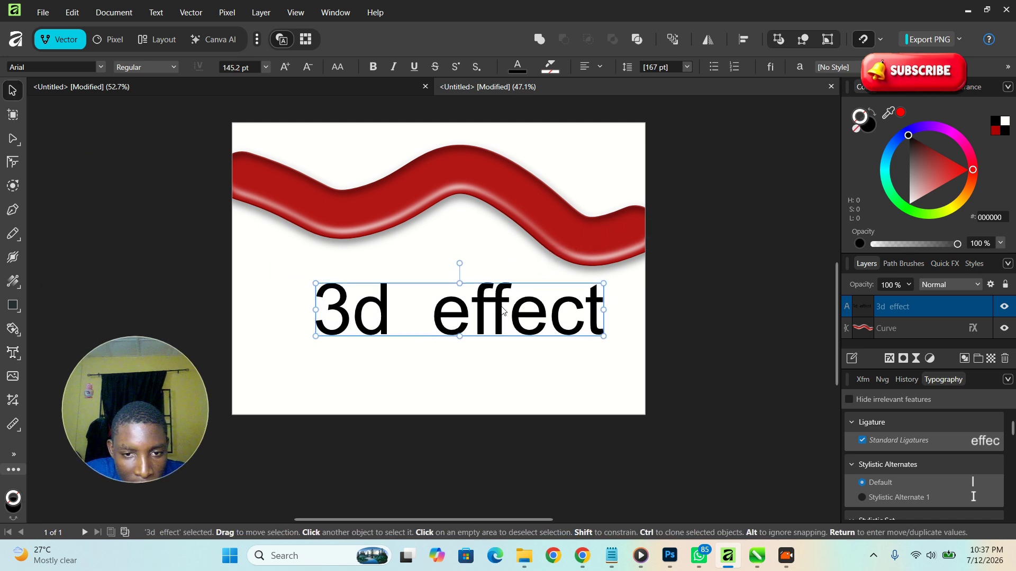
left_click_drag(495, 304, 468, 307)
Step: Format the text as bold upper case and scale it down to about 105 pt so it fits the page
triple_click(470, 304)
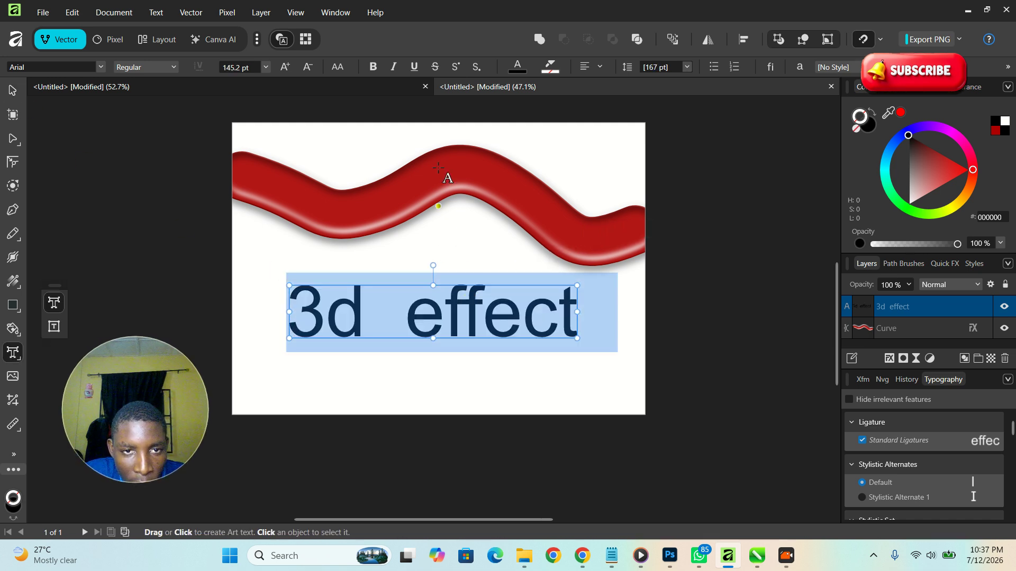
left_click(373, 67)
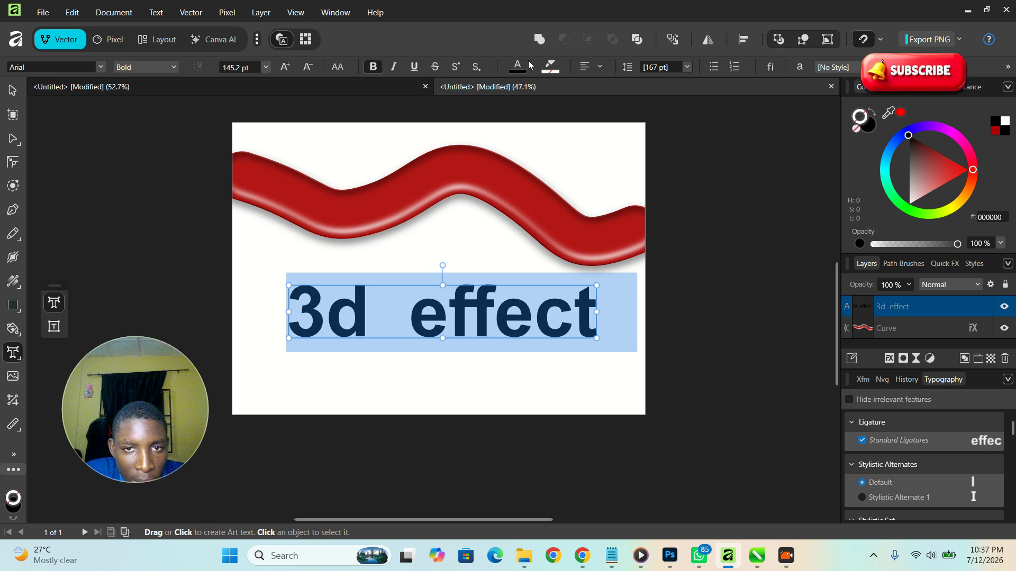
left_click(338, 67)
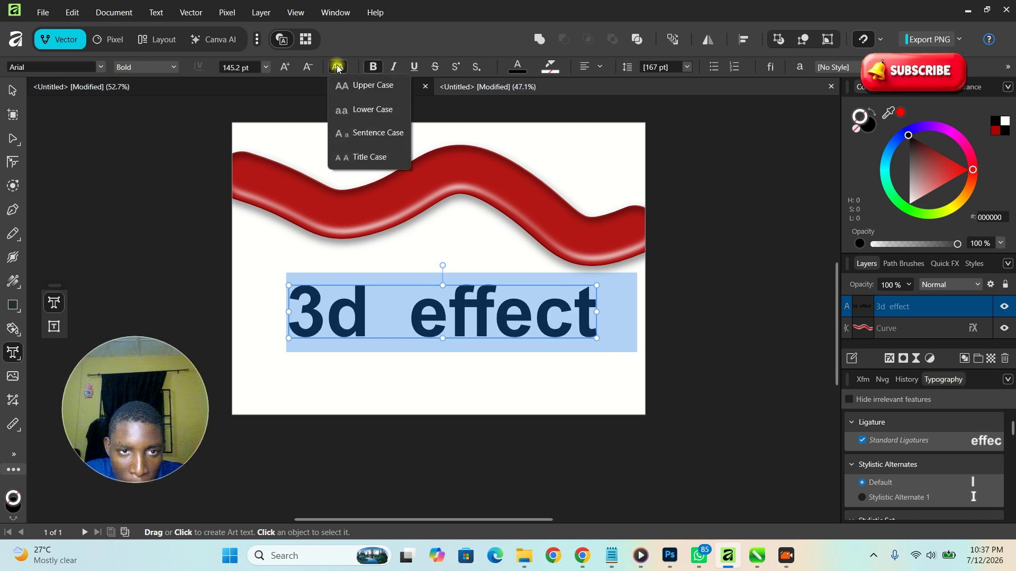
left_click(349, 86)
left_click(13, 90)
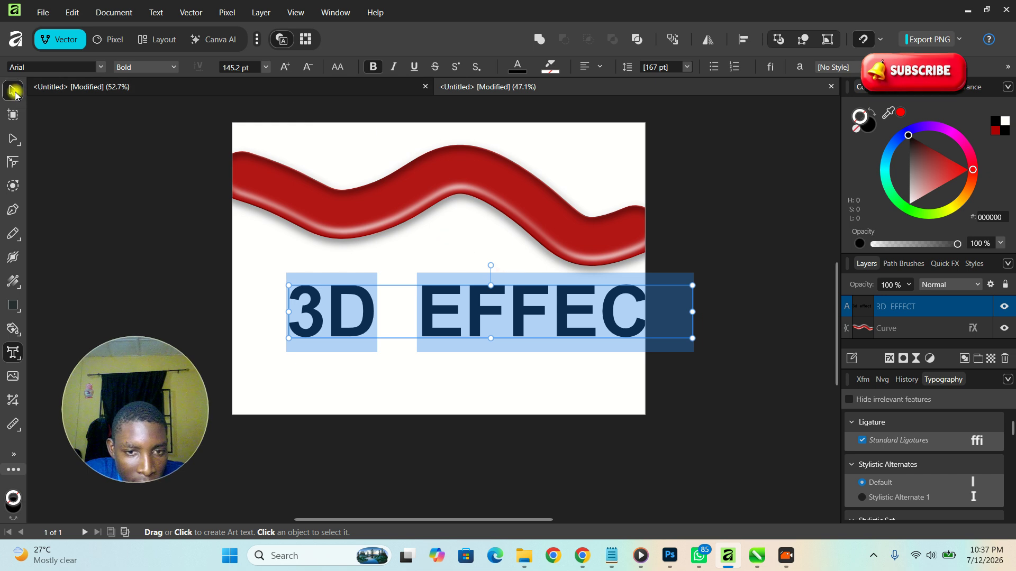
left_click_drag(691, 285, 580, 296)
Step: Change the font of the whole "3D EFFECT" text to Bebas Neue
double_click(486, 312)
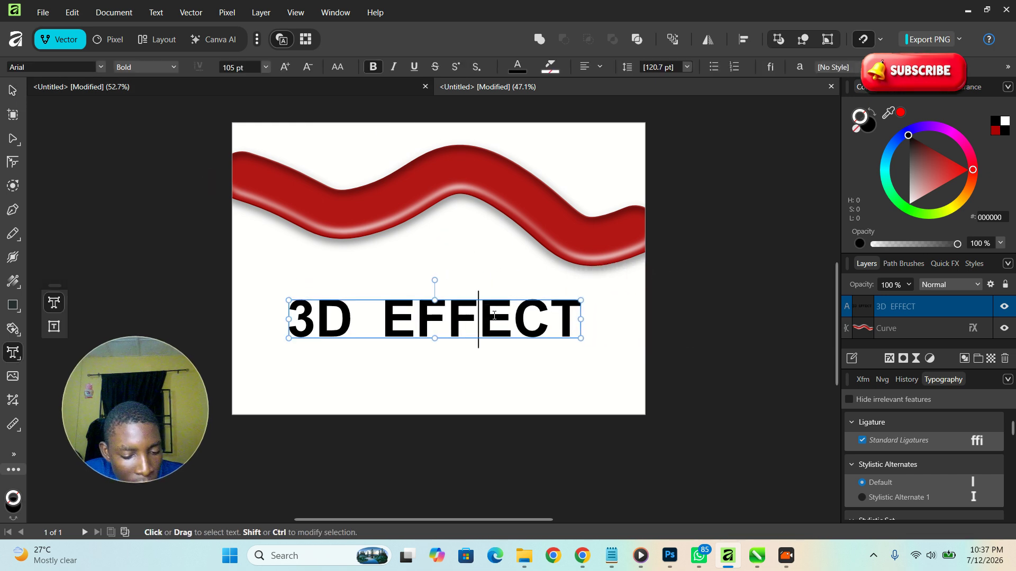
key("ctrl+a")
left_click(99, 67)
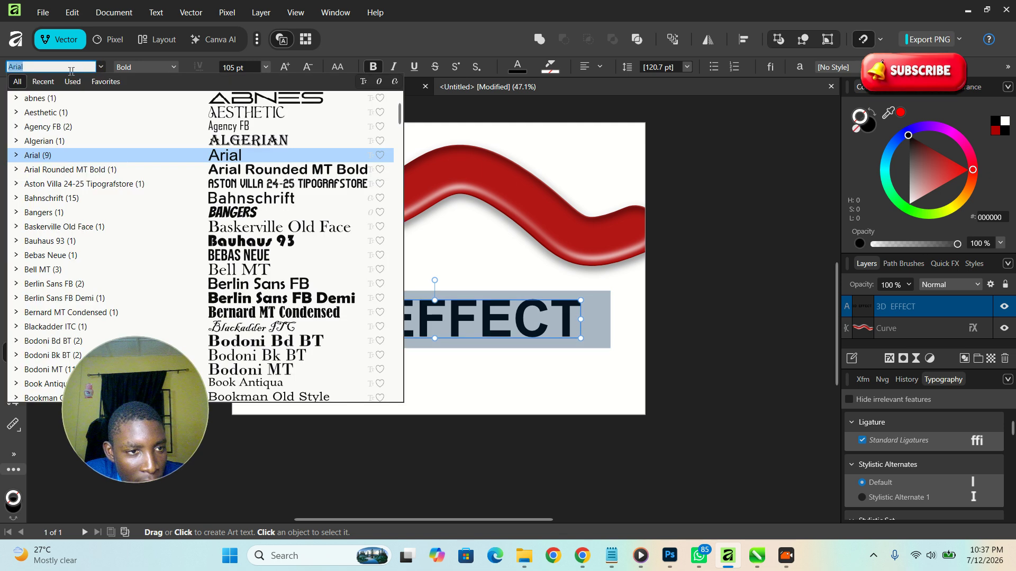
type("beb")
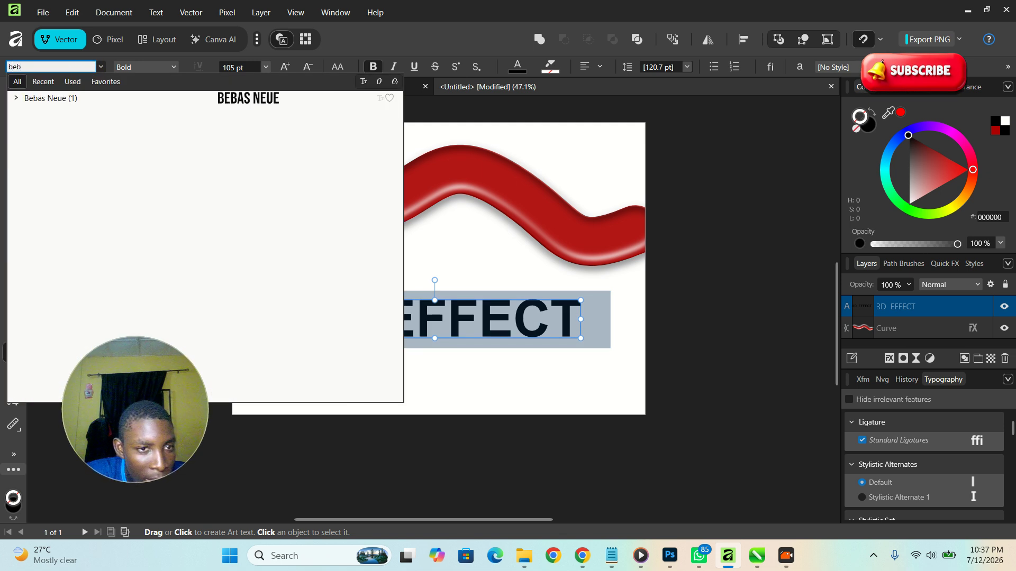
left_click(239, 99)
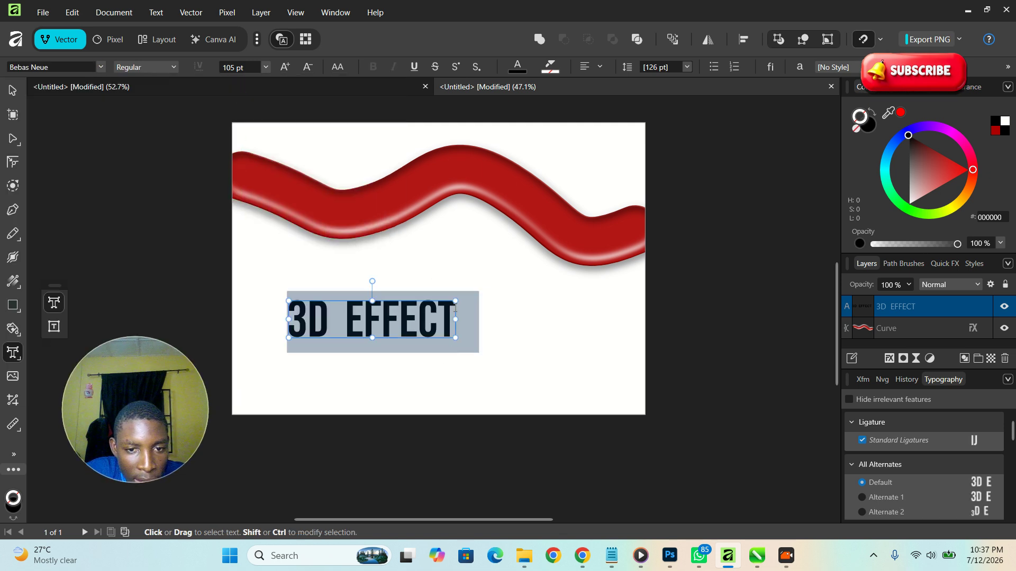
Step: Enlarge the text to about 164 pt and center it horizontally below the curve
left_click_drag(455, 301, 549, 280)
key("Escape")
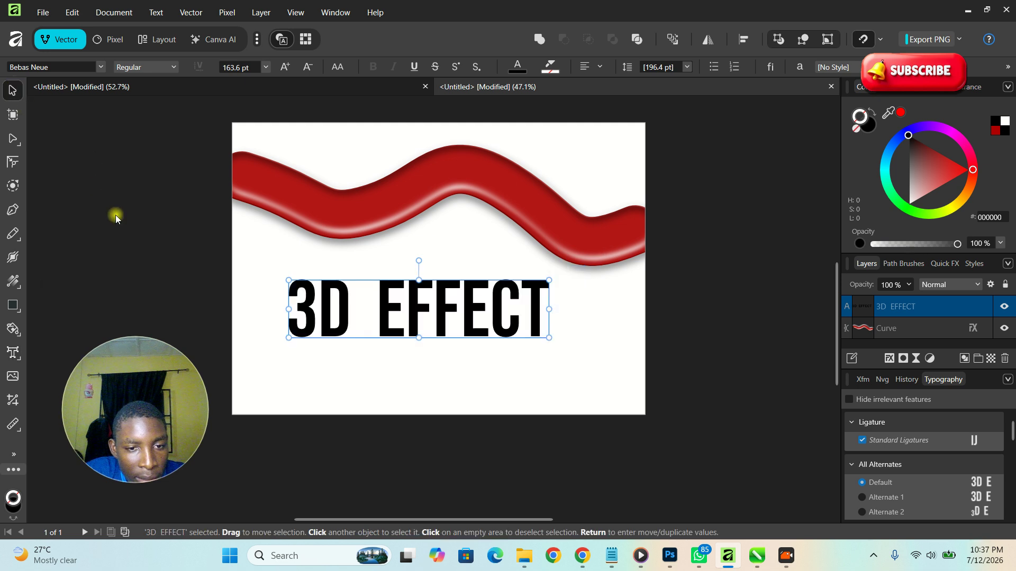
left_click_drag(415, 307, 436, 306)
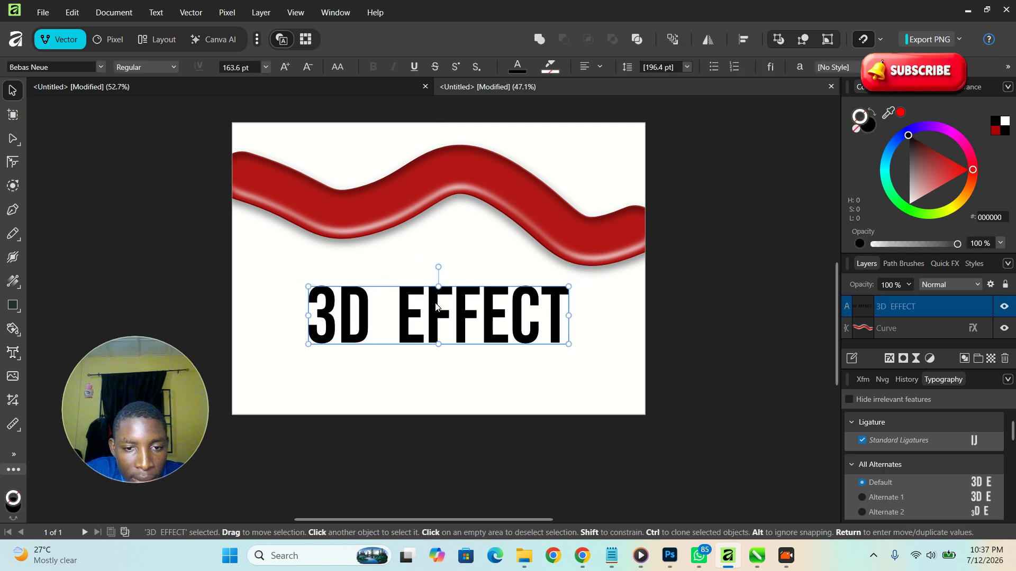
Step: Color the whole "3D EFFECT" text deep blue, hex 1400C9
double_click(432, 314)
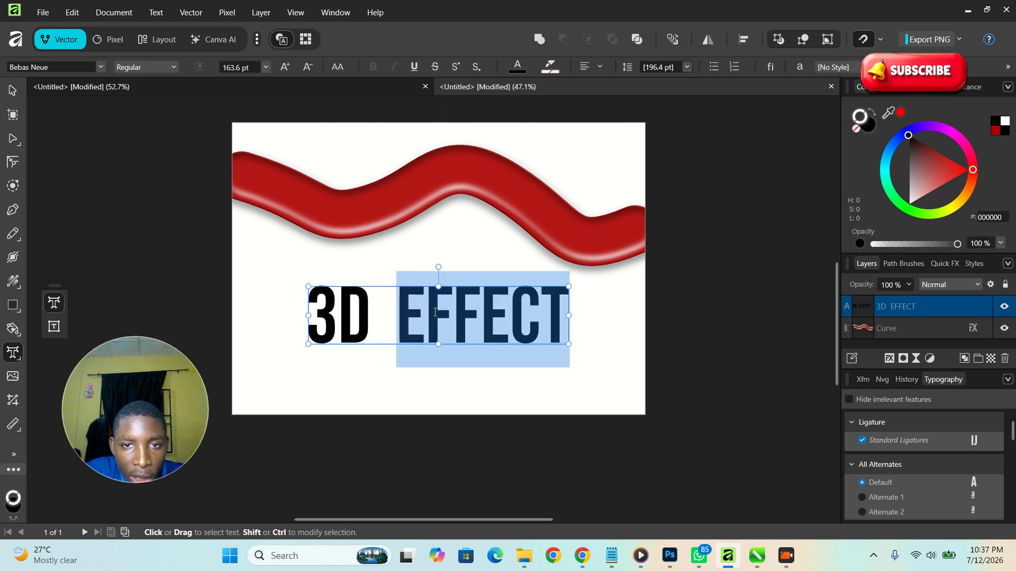
key("ctrl+a")
left_click(518, 65)
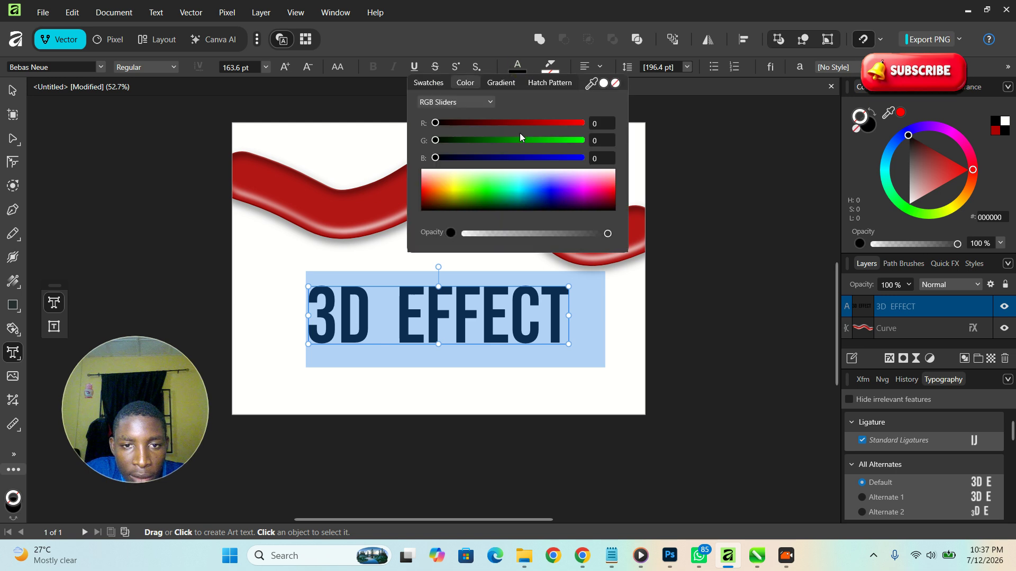
left_click_drag(438, 123, 522, 123)
left_click(554, 194)
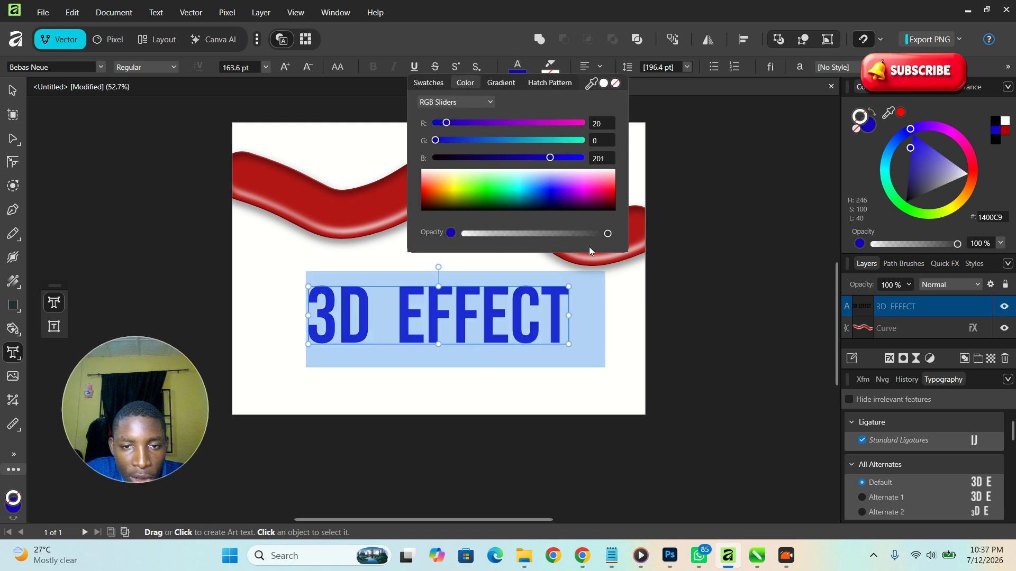
left_click(13, 90)
left_click(146, 226)
Step: Enlarge the blue text to about 202 pt and place it across the page below the curve
left_click_drag(407, 311, 399, 294)
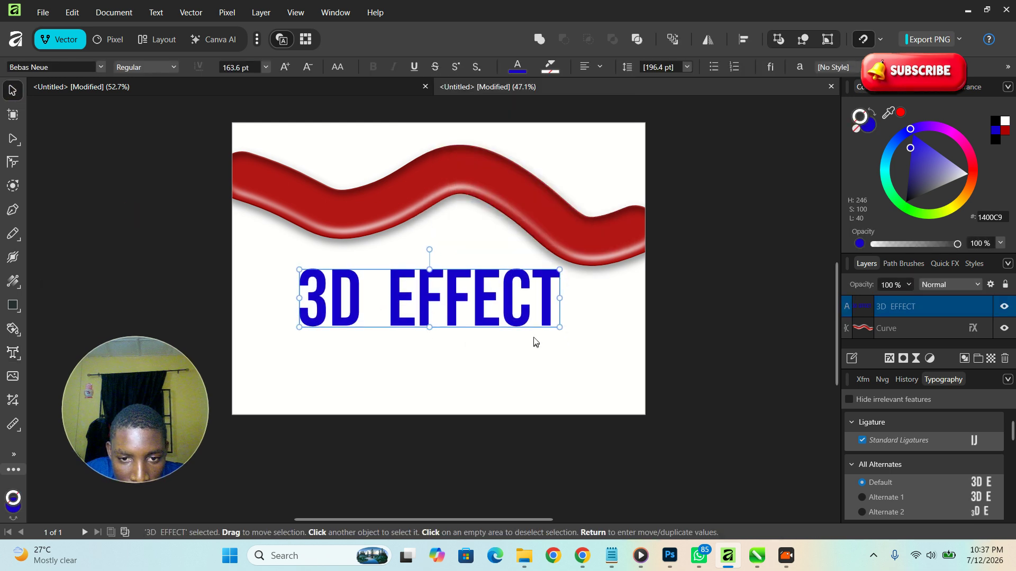
left_click_drag(562, 328, 621, 341)
left_click_drag(514, 305, 506, 328)
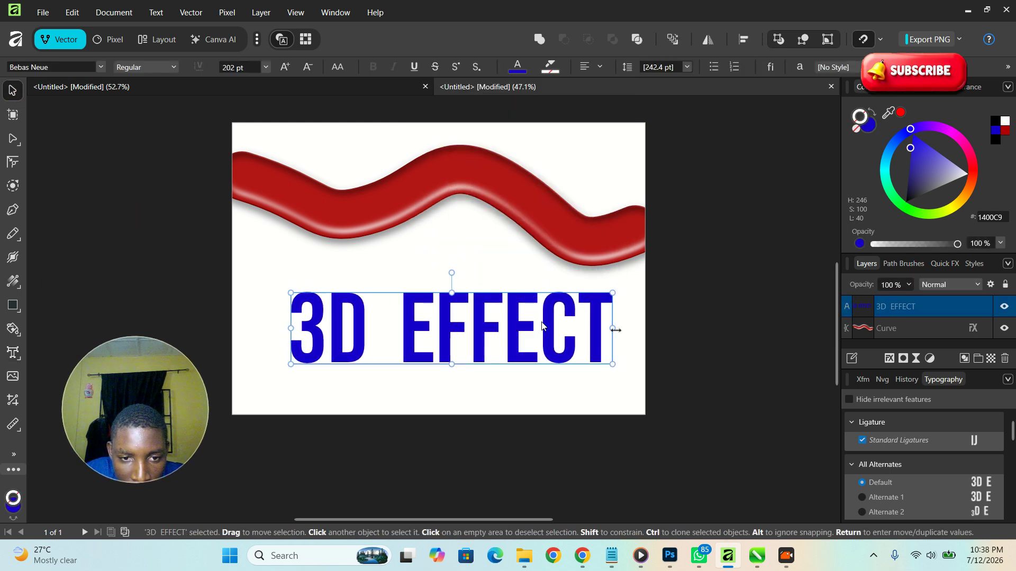
Step: Add an Inner bevel to the text with a radius of 33 px and a soften of 7.5 px
left_click(892, 359)
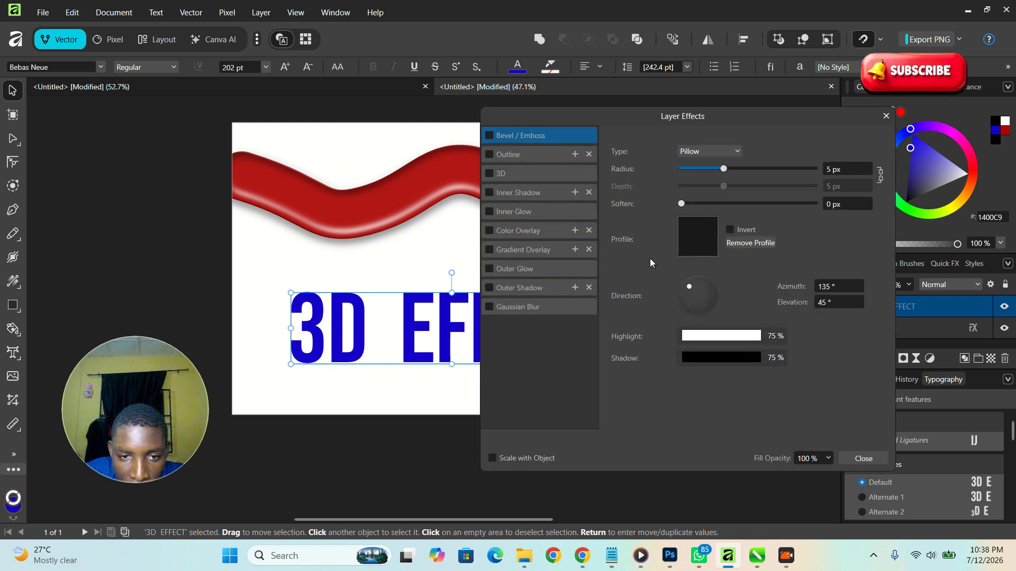
mouse_move(725, 170)
left_mouse_down()
mouse_move(761, 169)
mouse_move(735, 162)
left_mouse_up()
left_click(724, 152)
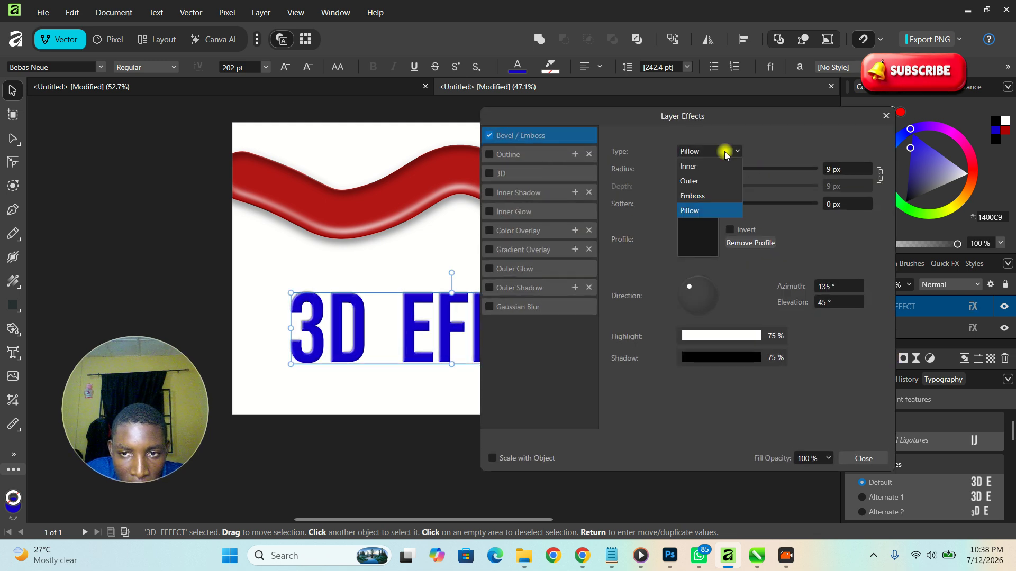
left_click(691, 167)
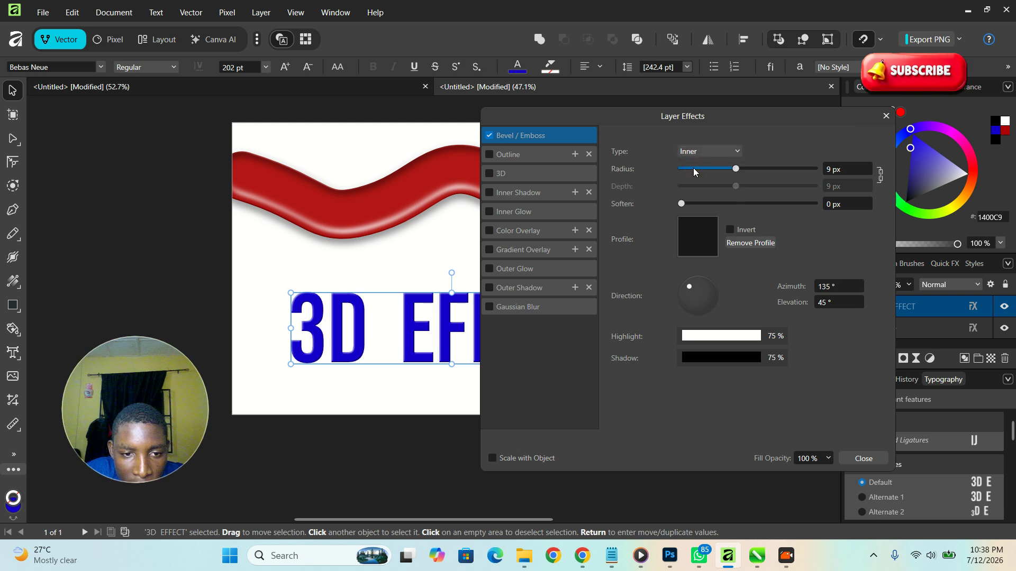
left_click_drag(735, 168, 776, 169)
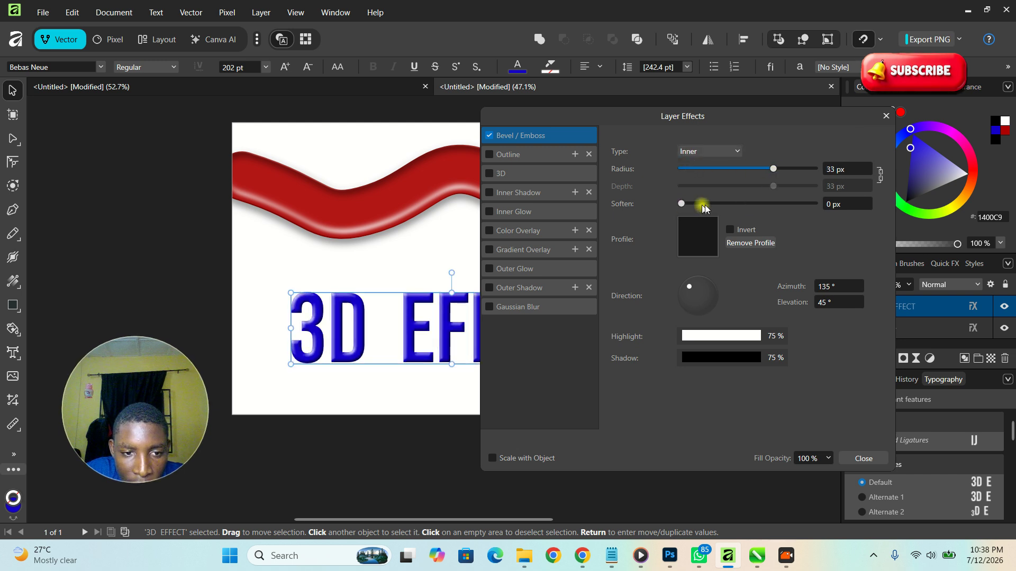
left_click_drag(682, 203, 731, 206)
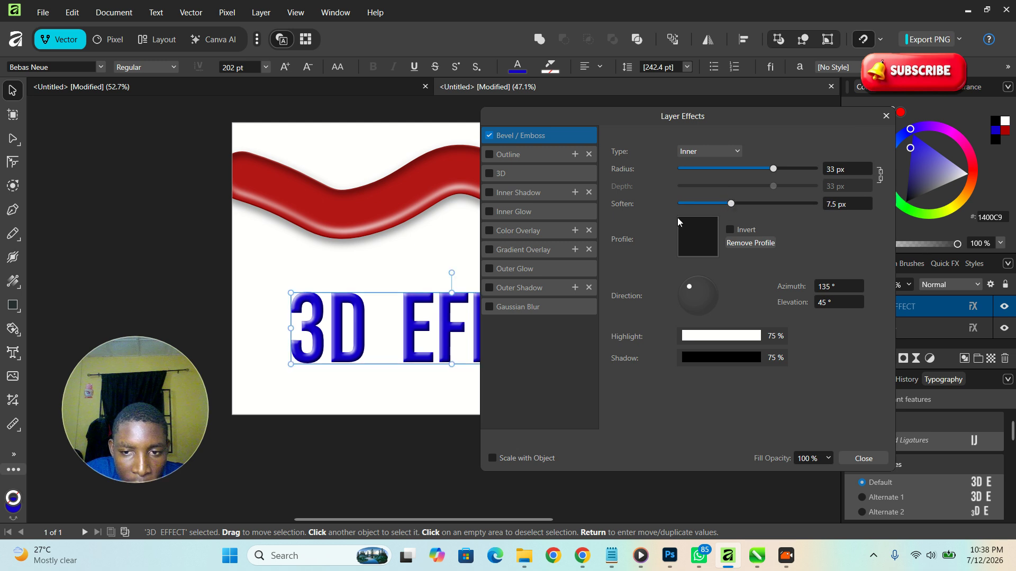
Step: Enable the 3D layer effect on the text with a radius of 45.2 px
left_click(501, 173)
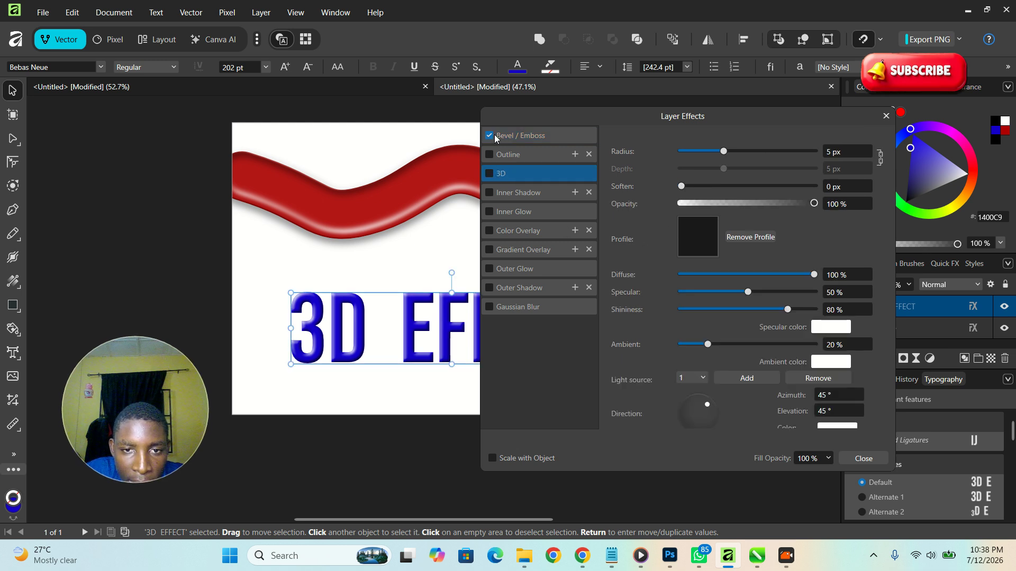
left_click(489, 174)
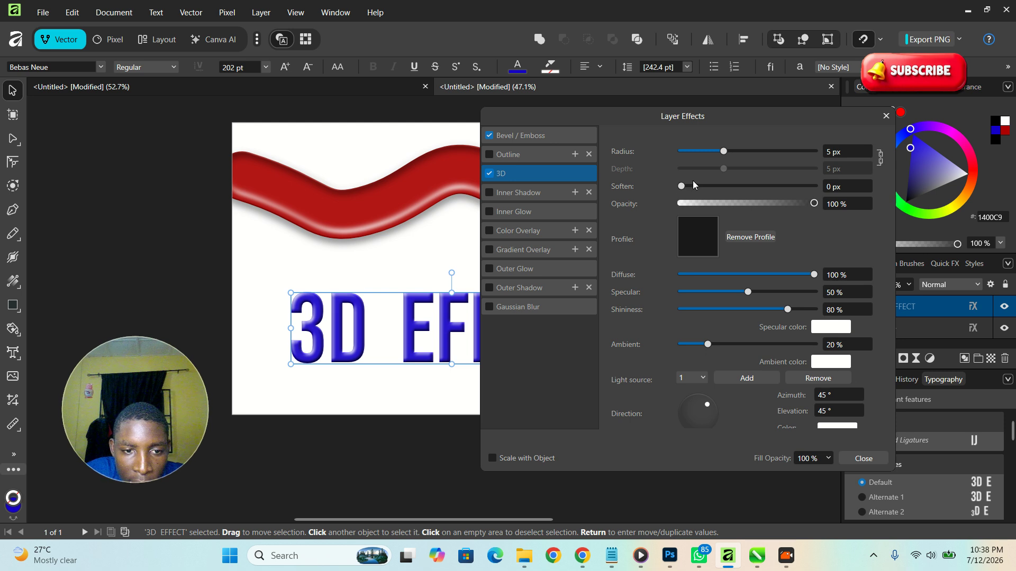
left_click_drag(723, 151, 791, 149)
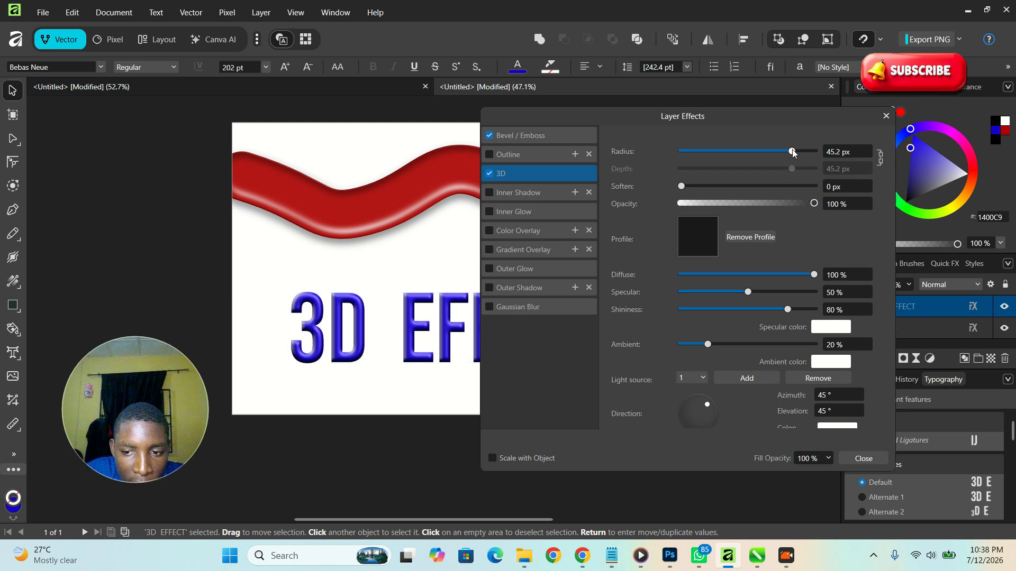
left_click_drag(703, 125, 693, 123)
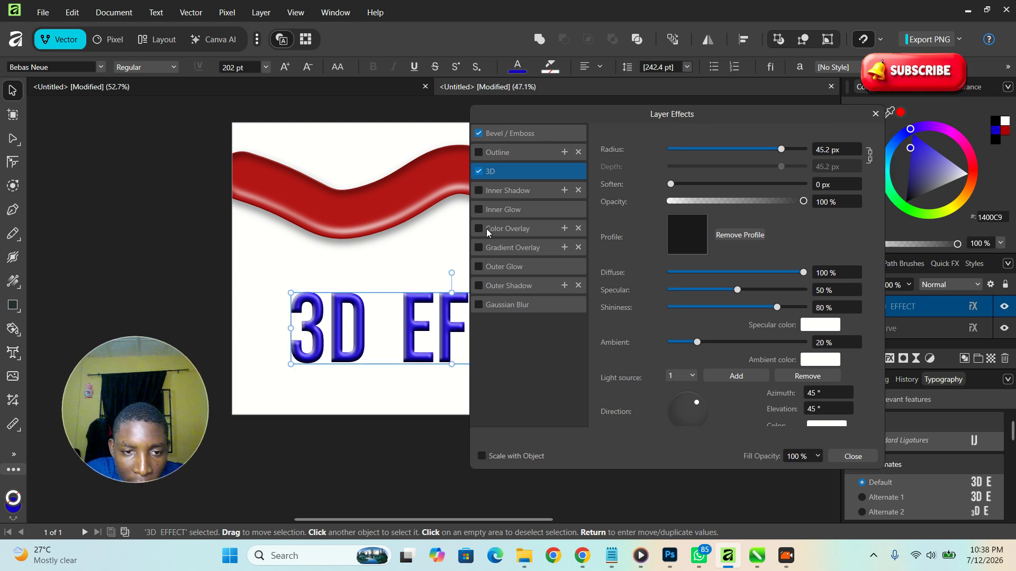
left_click(852, 455)
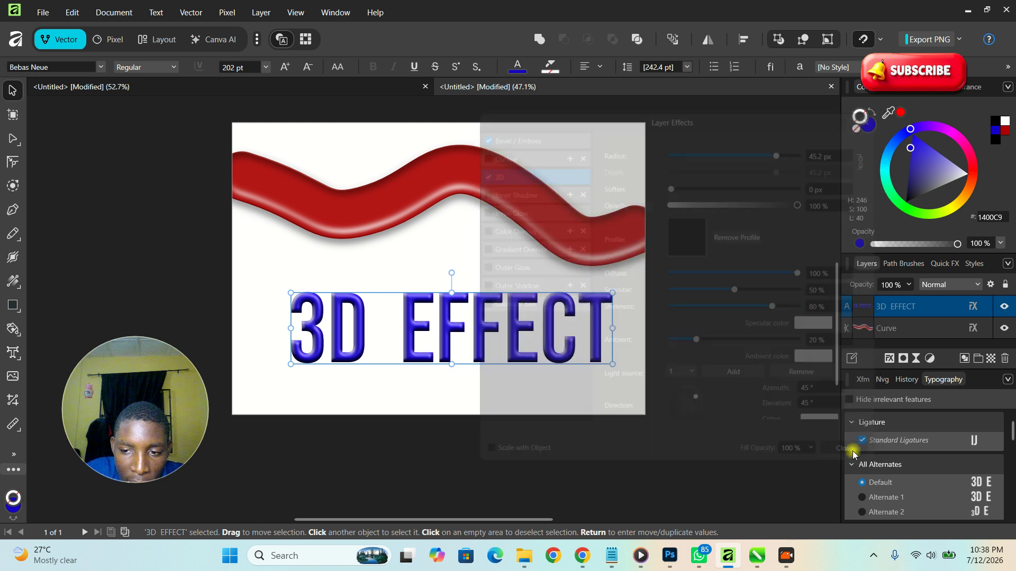
Step: Change the red curve's bevel type to Inner
left_click(474, 173)
left_click(890, 360)
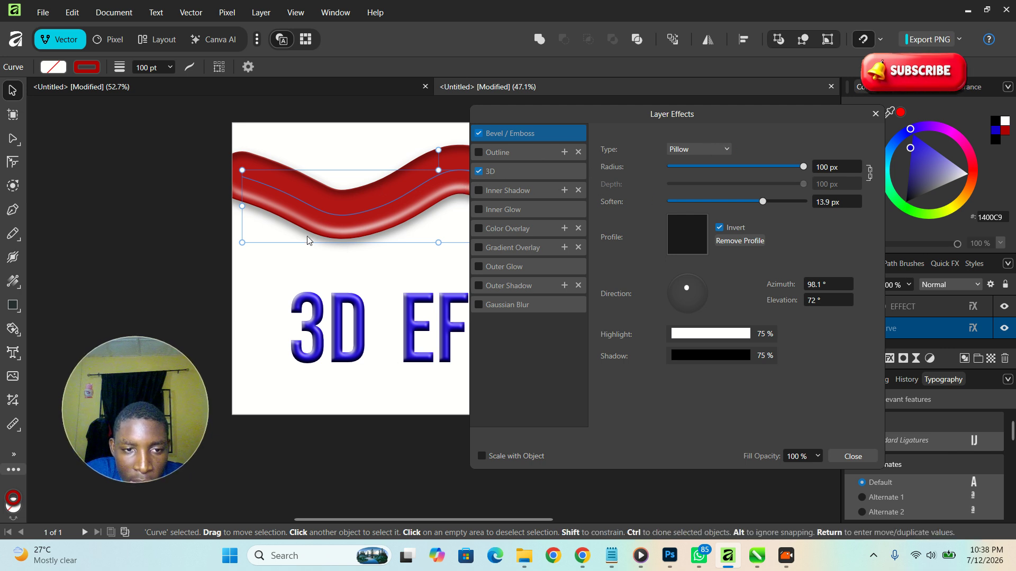
left_click(705, 150)
left_click(690, 164)
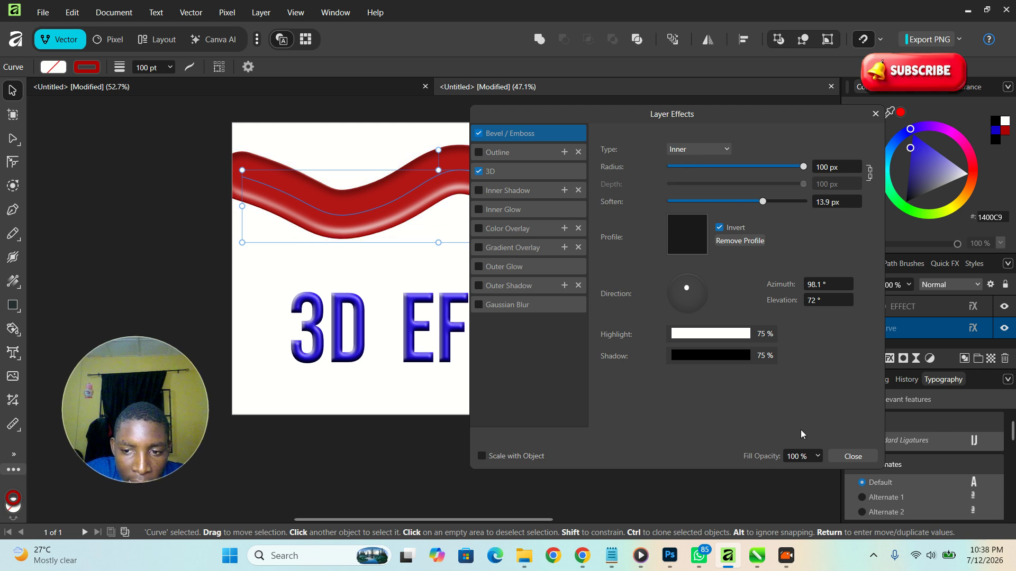
left_click(849, 455)
Step: Move the red curve down and slightly right so its rounded left end sits on the page
left_click(693, 268)
left_click(469, 160)
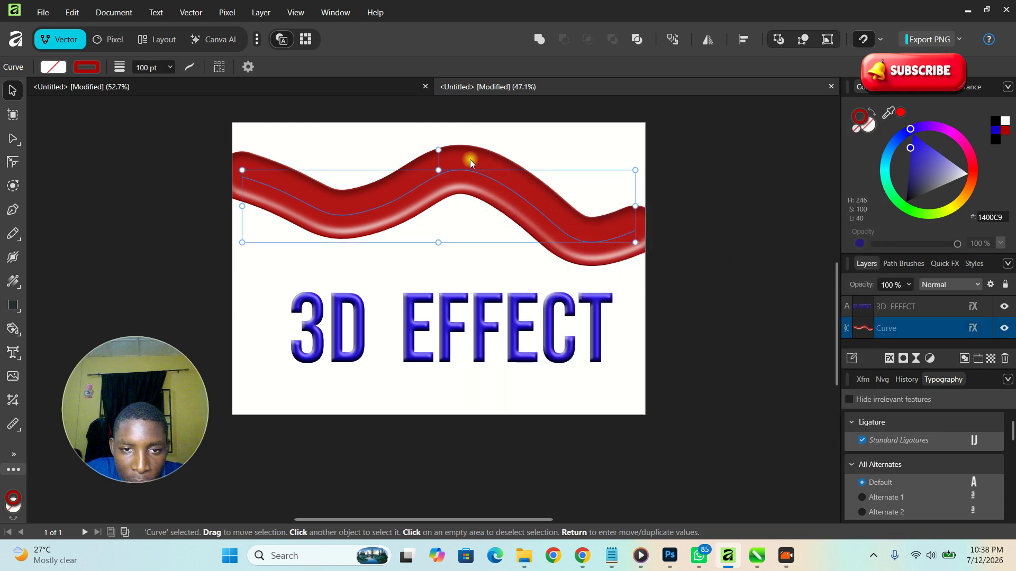
left_click_drag(446, 183, 460, 201)
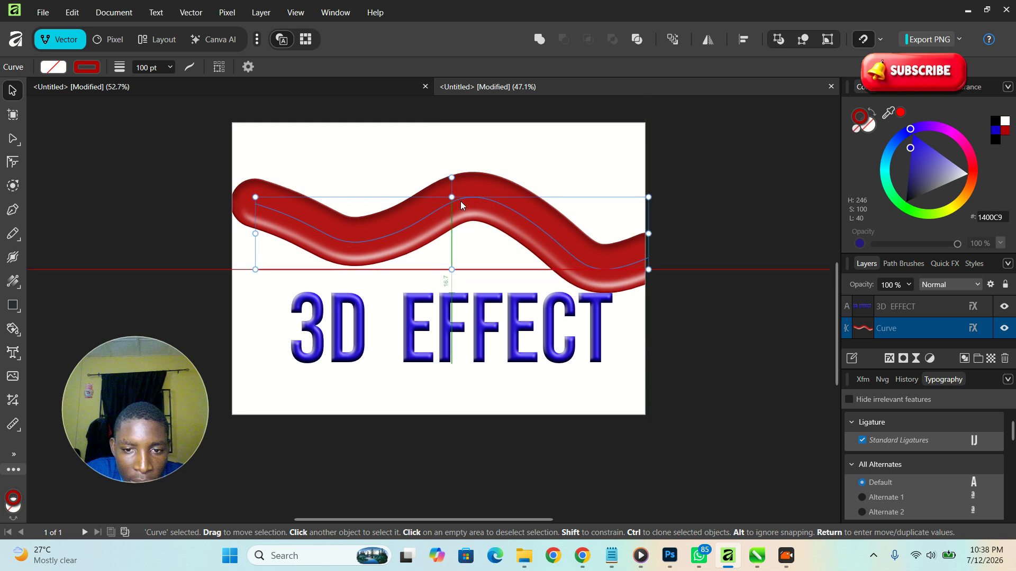
Step: Examine the 3D effect on the lettering and the red curve up close and across the whole page
scroll(571, 341, "up", 4)
scroll(571, 341, "down", 3)
key("z")
left_click_drag(557, 365, 827, 446)
scroll(492, 220, "up", 3)
scroll(501, 245, "down", 5)
key("ctrl+space")
left_click_drag(494, 284, 329, 261)
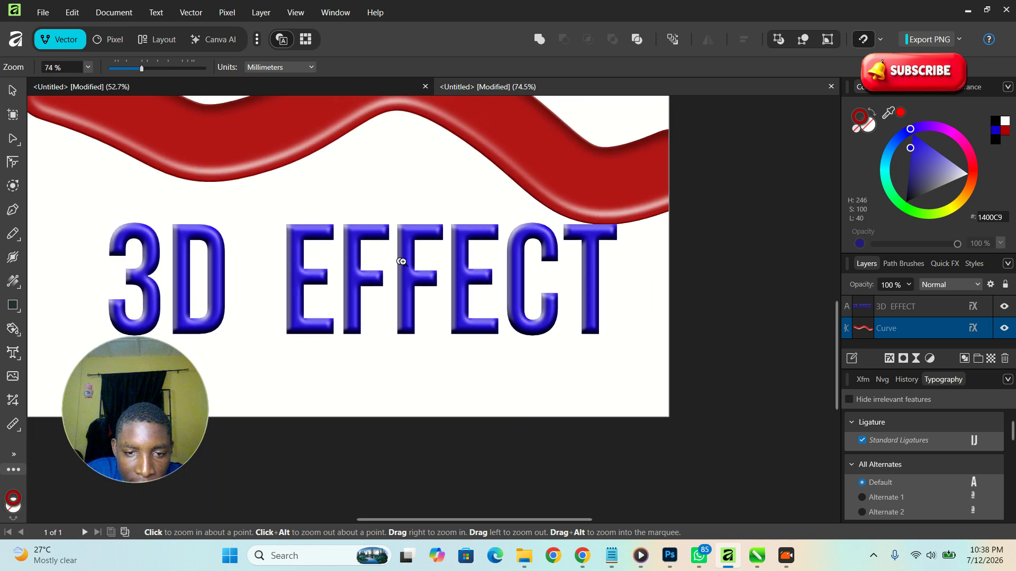
left_click_drag(400, 261, 322, 245)
left_click_drag(410, 280, 315, 268)
left_click_drag(389, 246, 297, 224)
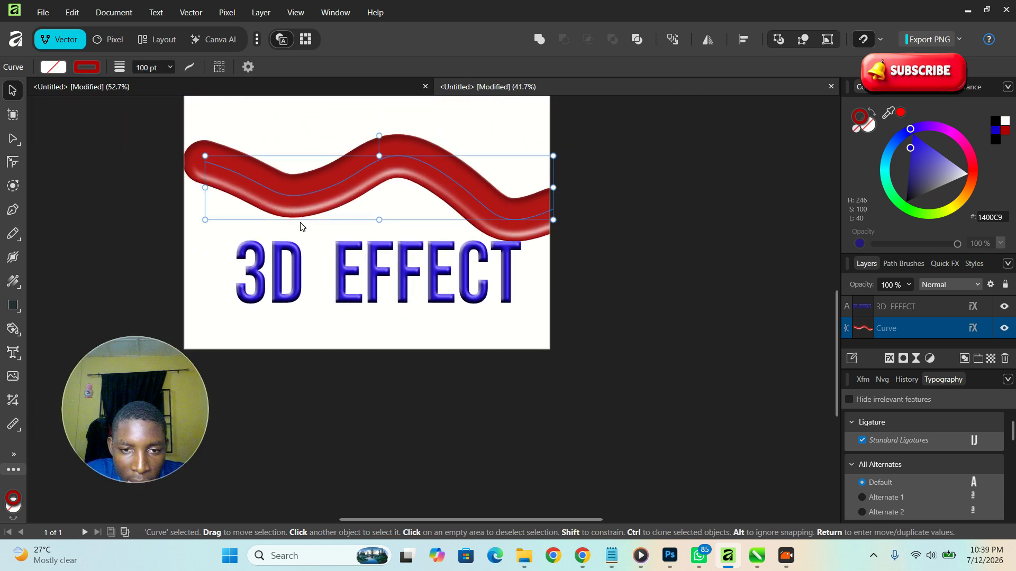
Step: Move the red curve up so it sits clear above the text
left_click_drag(356, 173, 348, 148)
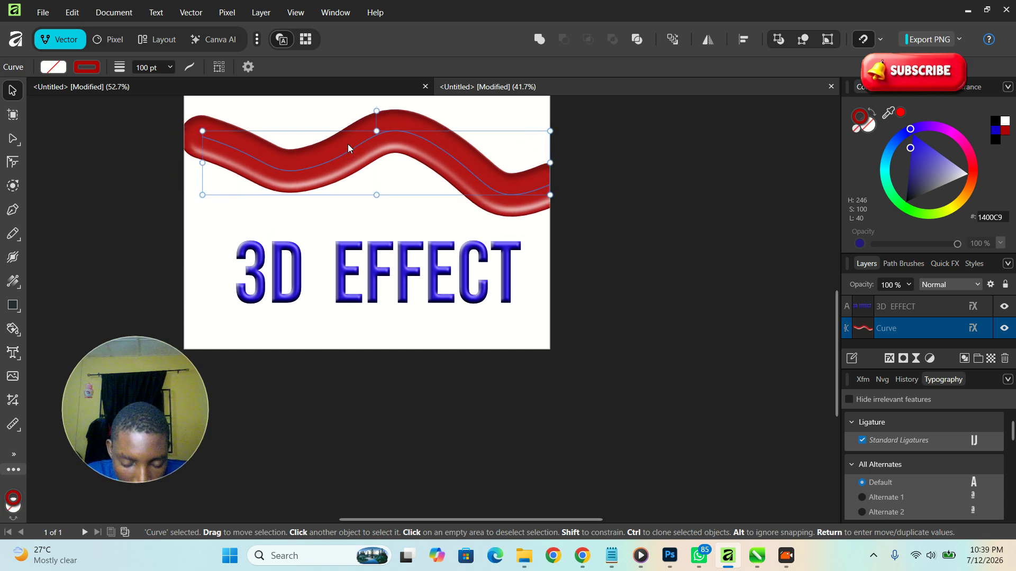